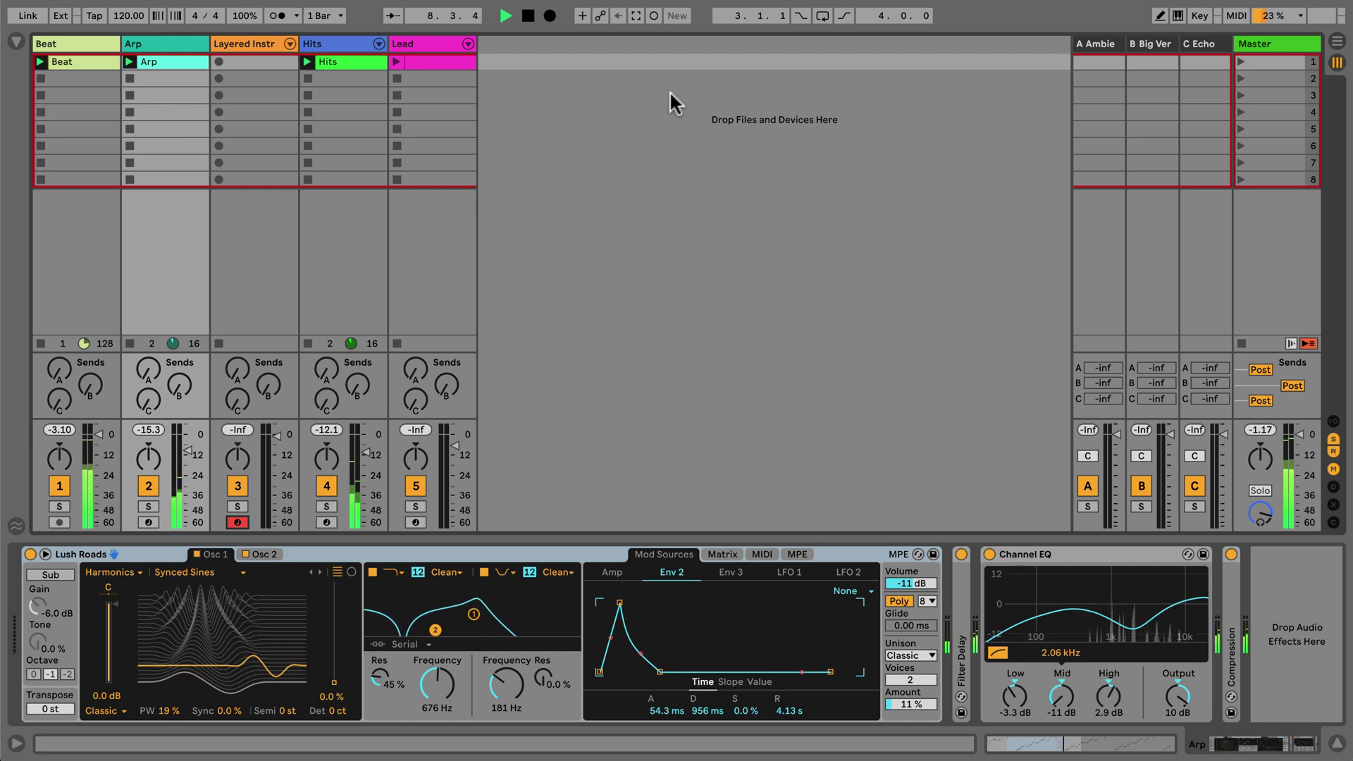
# - Delete Lush Roads, undo it, then group Lush Roads into an Instrument Rack
pyautogui.rightClick(458, 555)
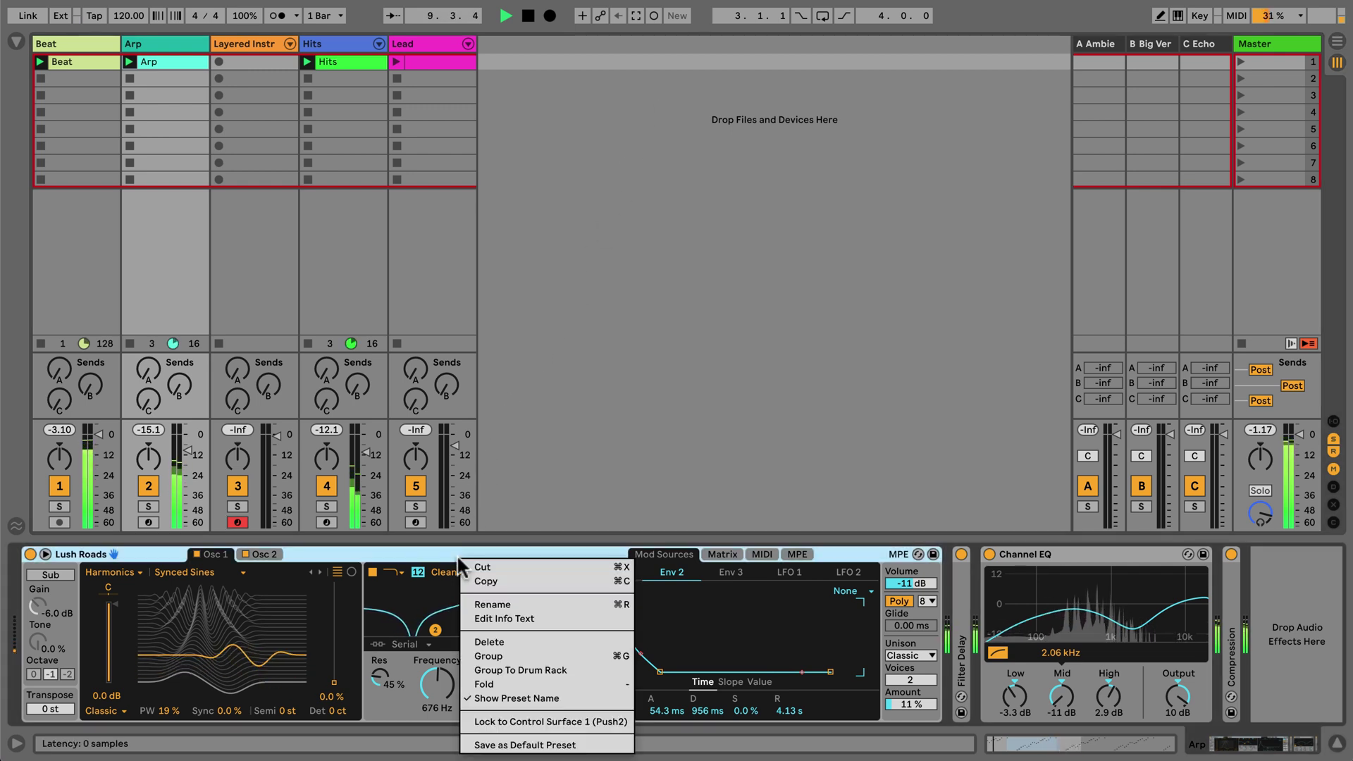
pyautogui.click(507, 643)
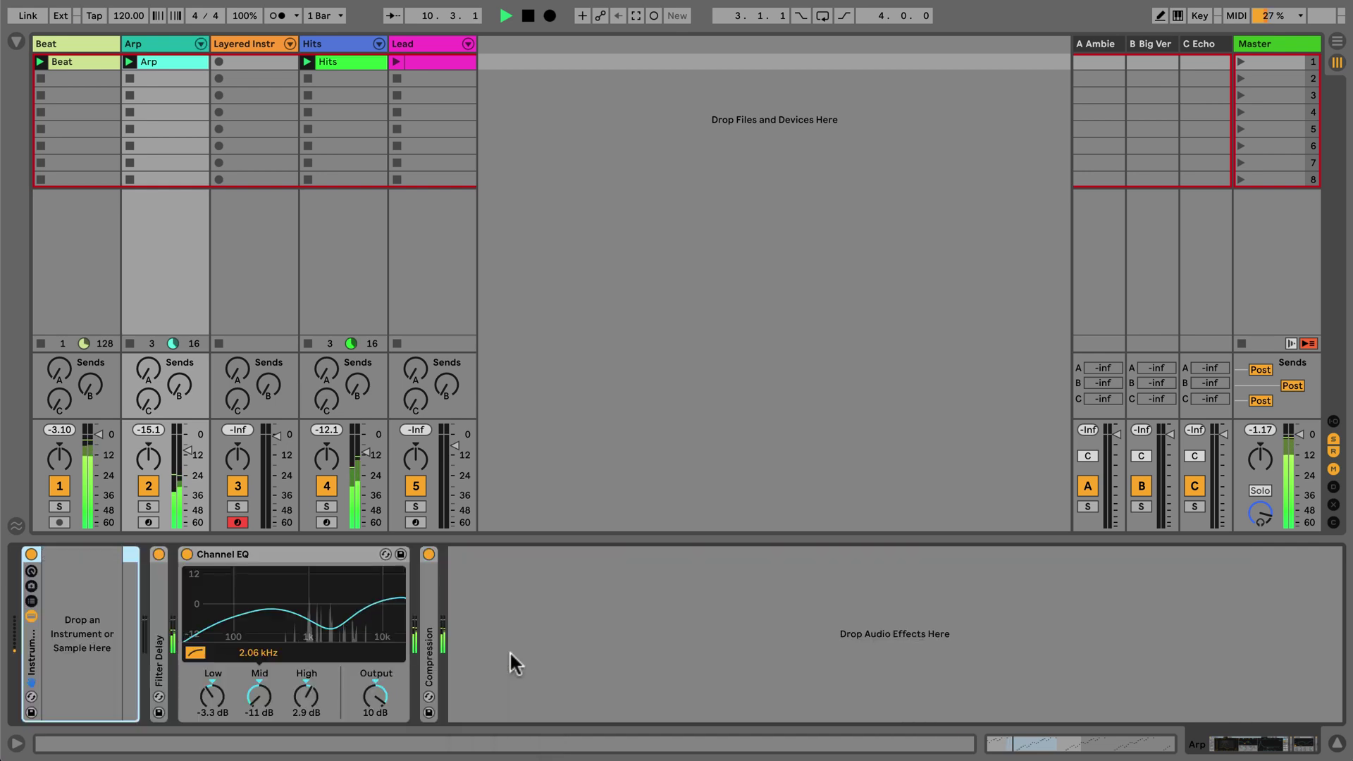
pyautogui.hotkey('ctrl', 'z')
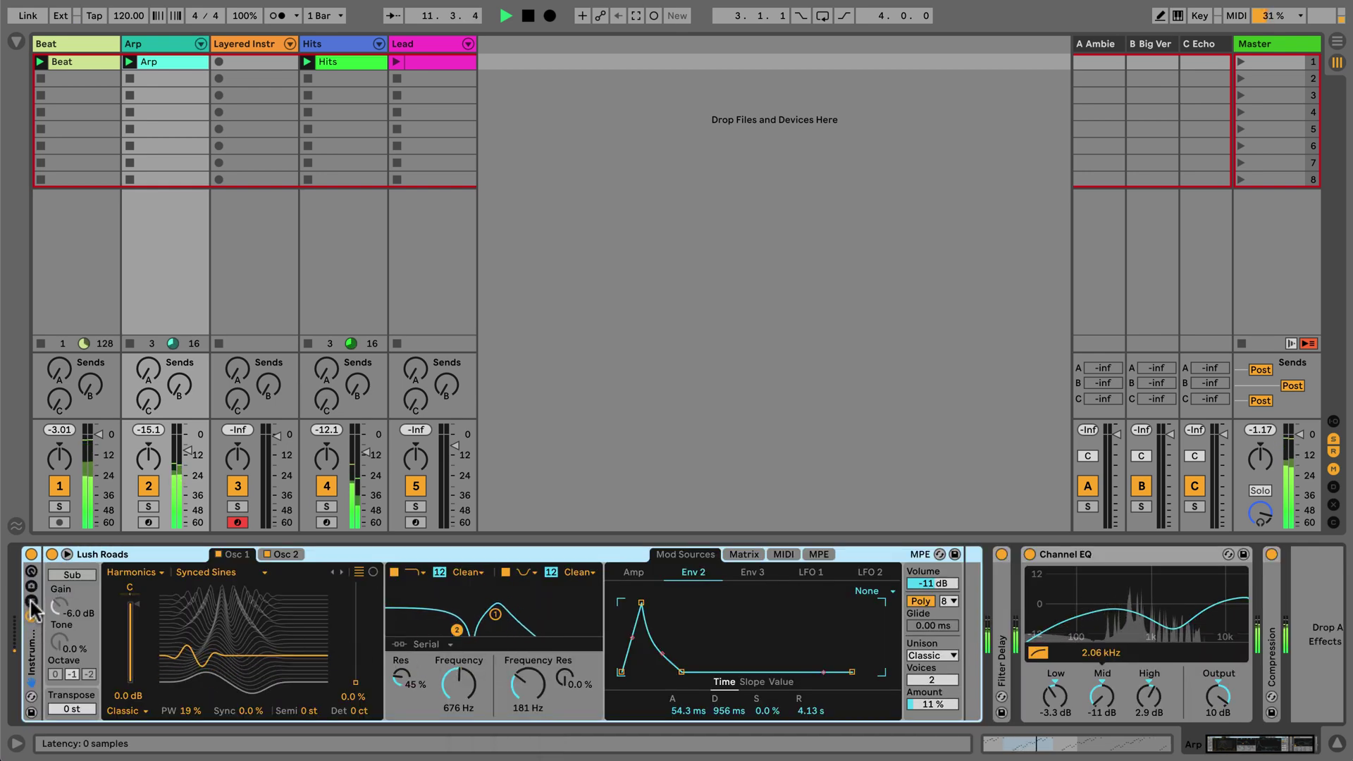
pyautogui.hotkey('ctrl', 'g')
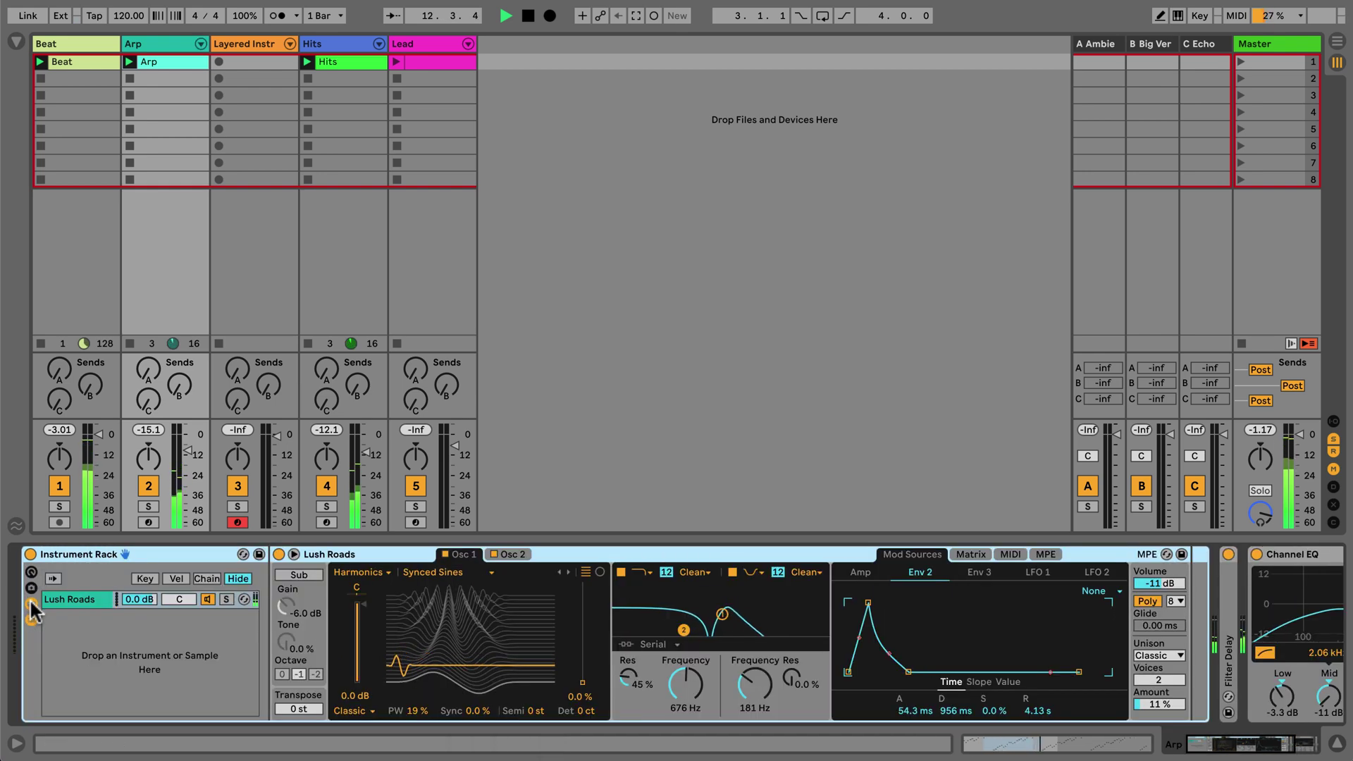
# - Add Basic Analog Chime and Bells Attack as new rack chains, then hide the browser
pyautogui.click(19, 39)
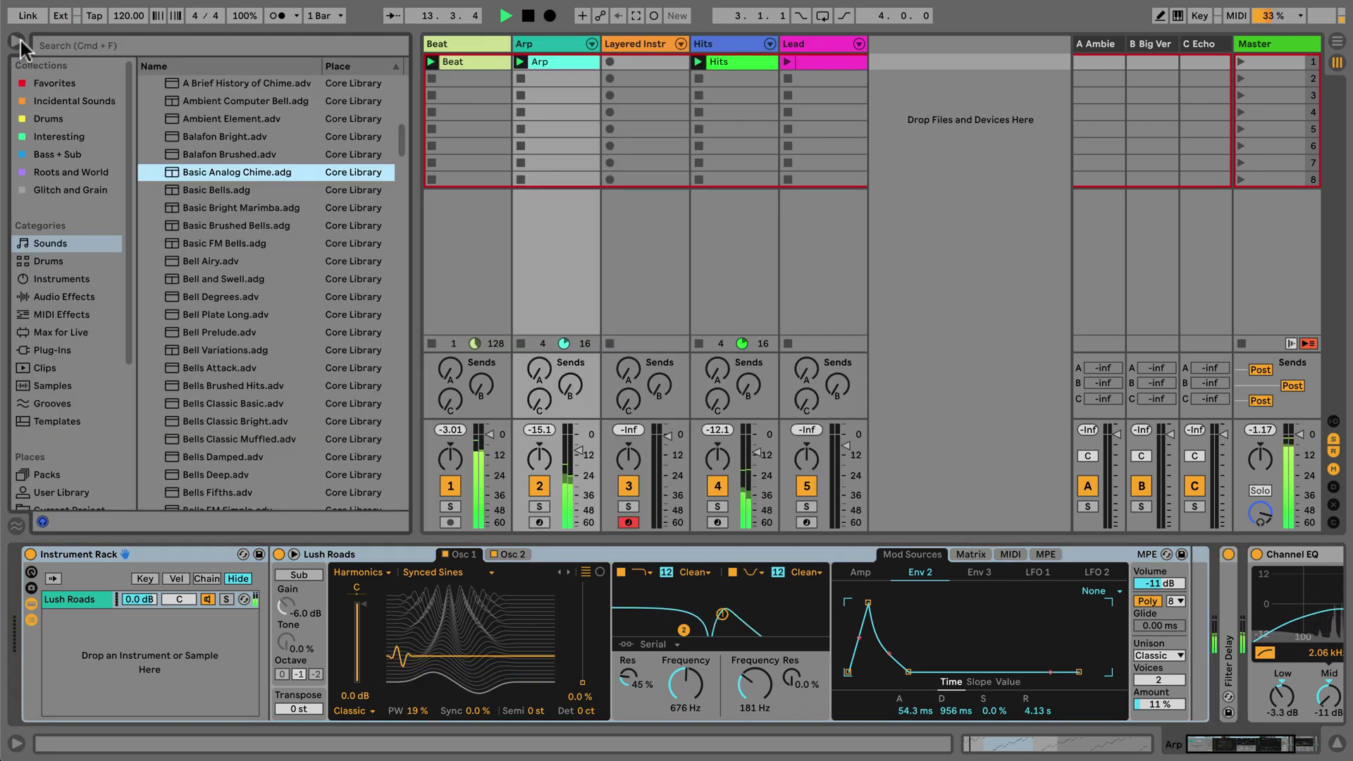
pyautogui.moveTo(192, 168); pyautogui.dragTo(83, 640)
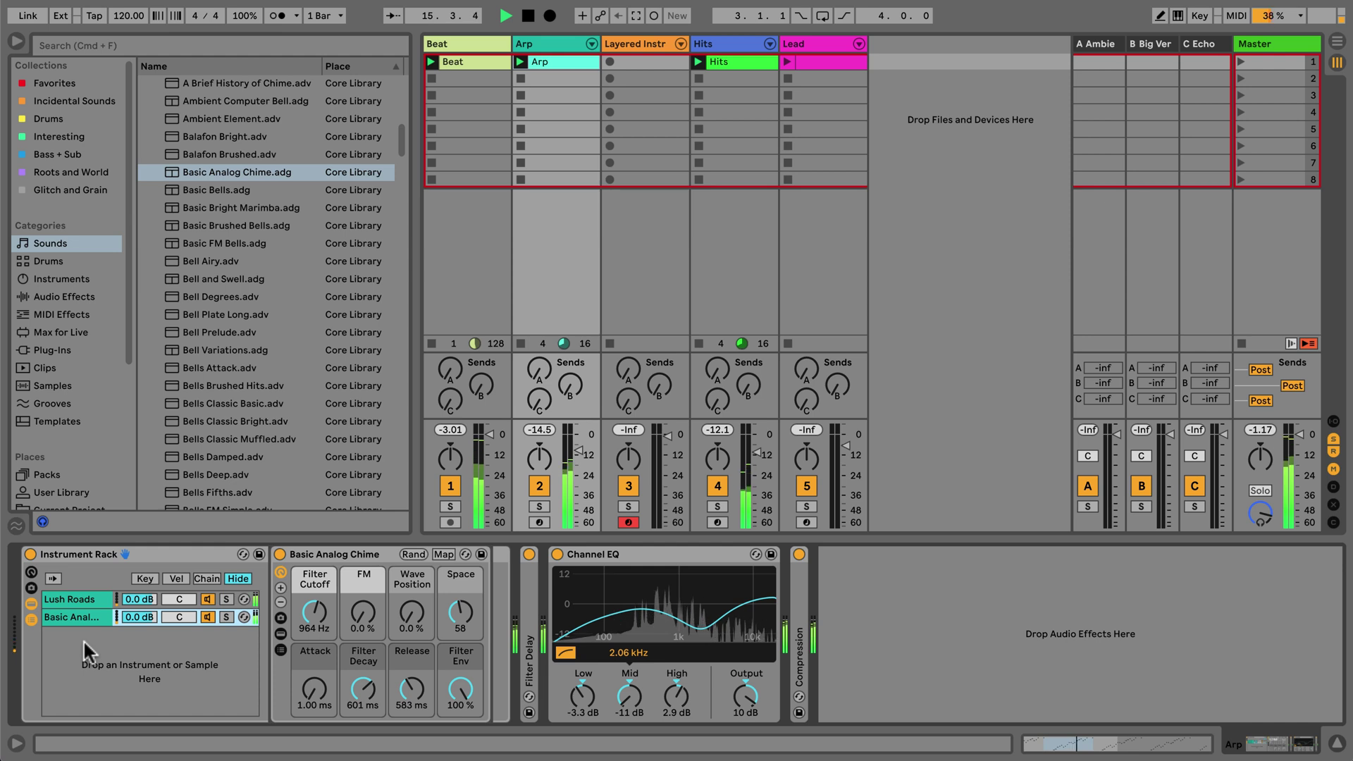
pyautogui.rightClick(83, 640)
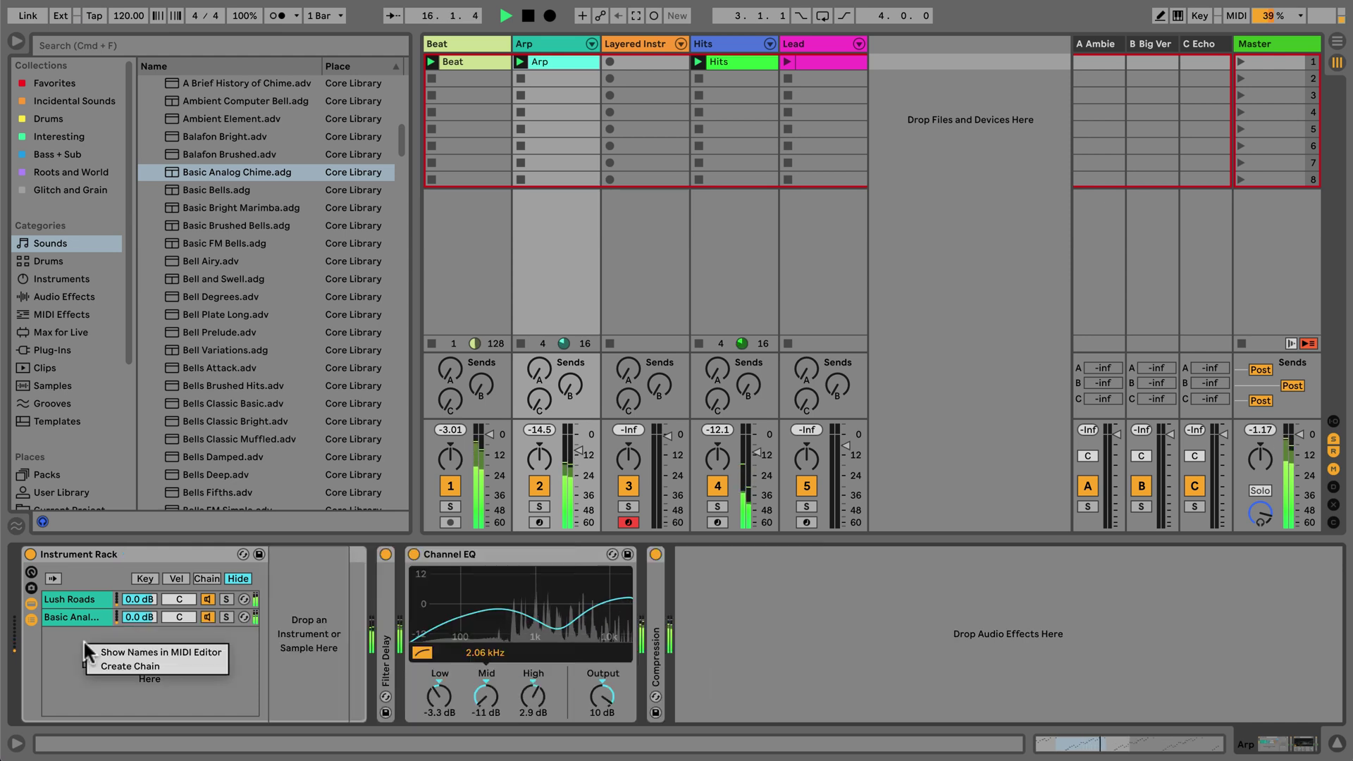
pyautogui.click(113, 666)
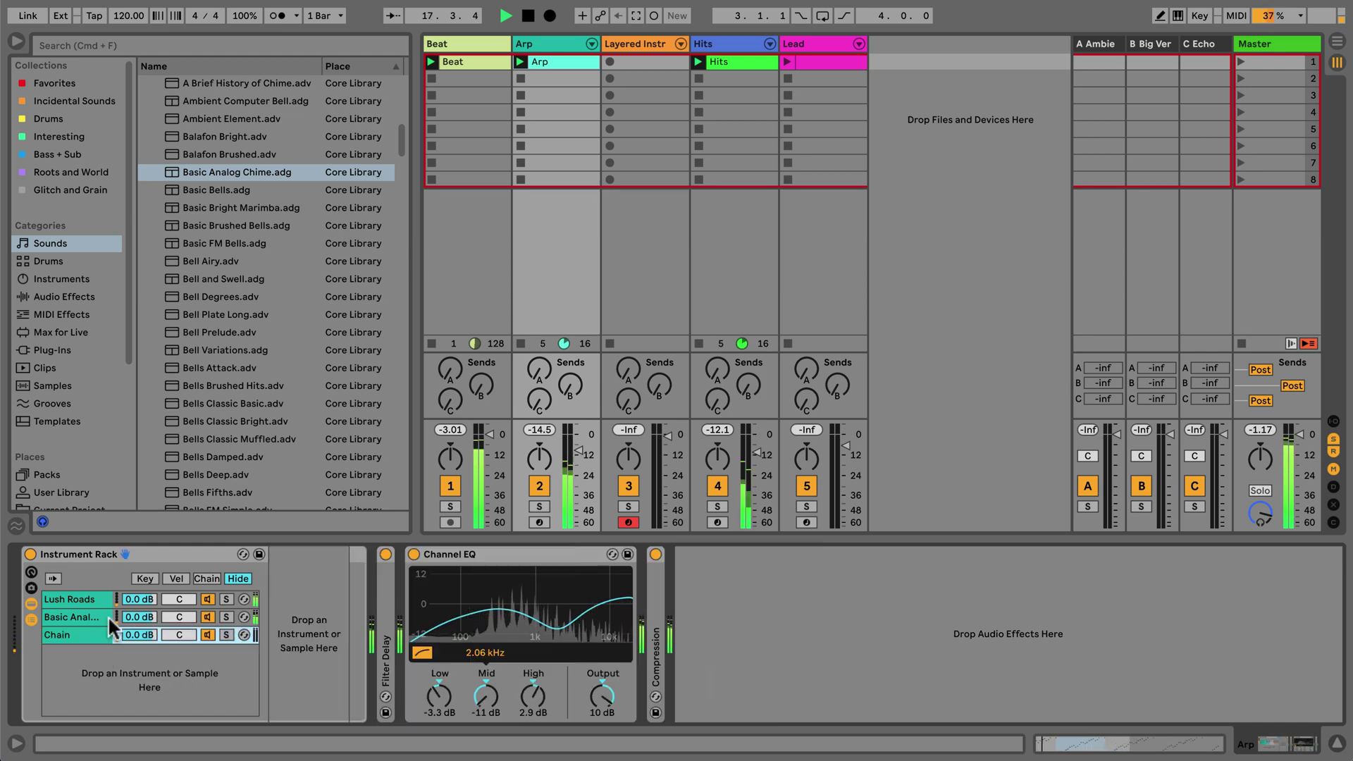
pyautogui.moveTo(235, 367)
pyautogui.mouseDown()
pyautogui.moveTo(304, 535)
pyautogui.moveTo(308, 609)
pyautogui.mouseUp()
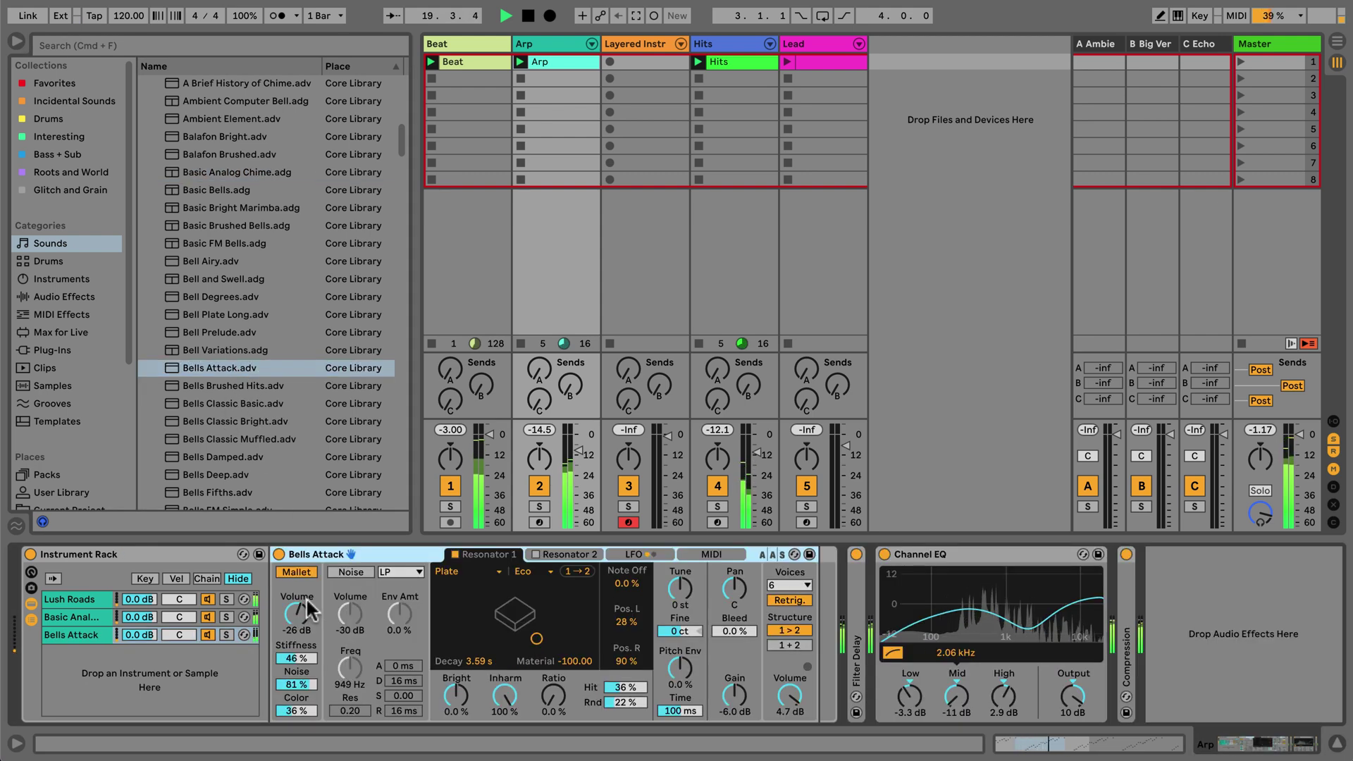
pyautogui.click(16, 42)
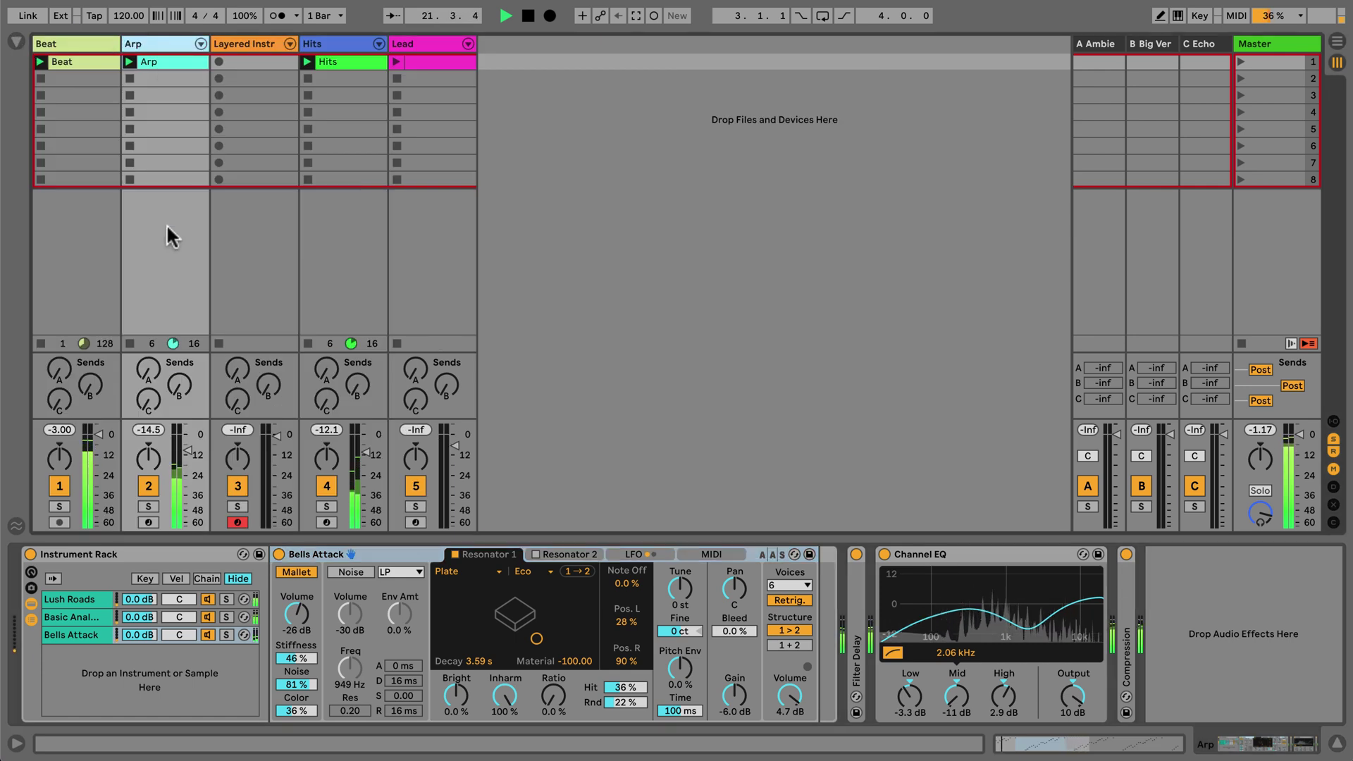
# - Solo Arp and map Macro 1 to Lush Roads' filter frequency
pyautogui.click(149, 507)
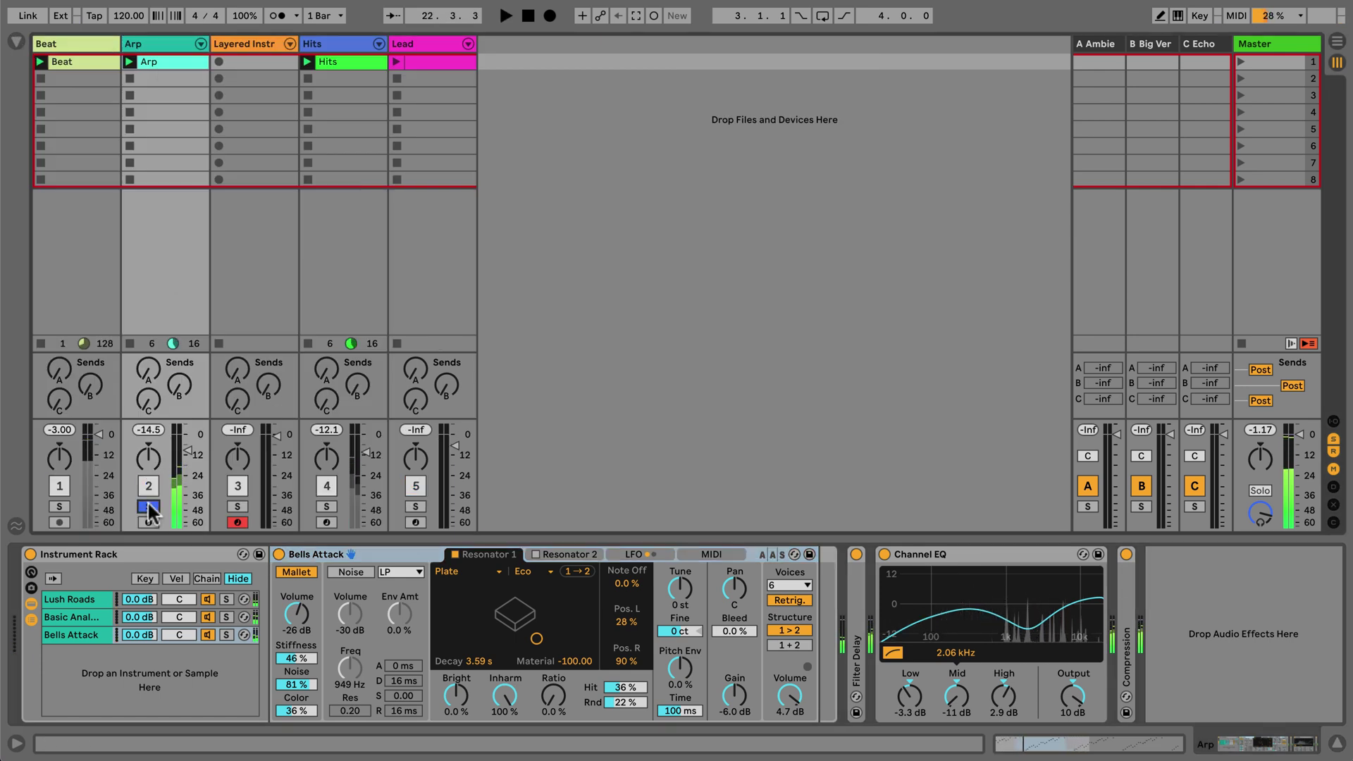
pyautogui.click(102, 603)
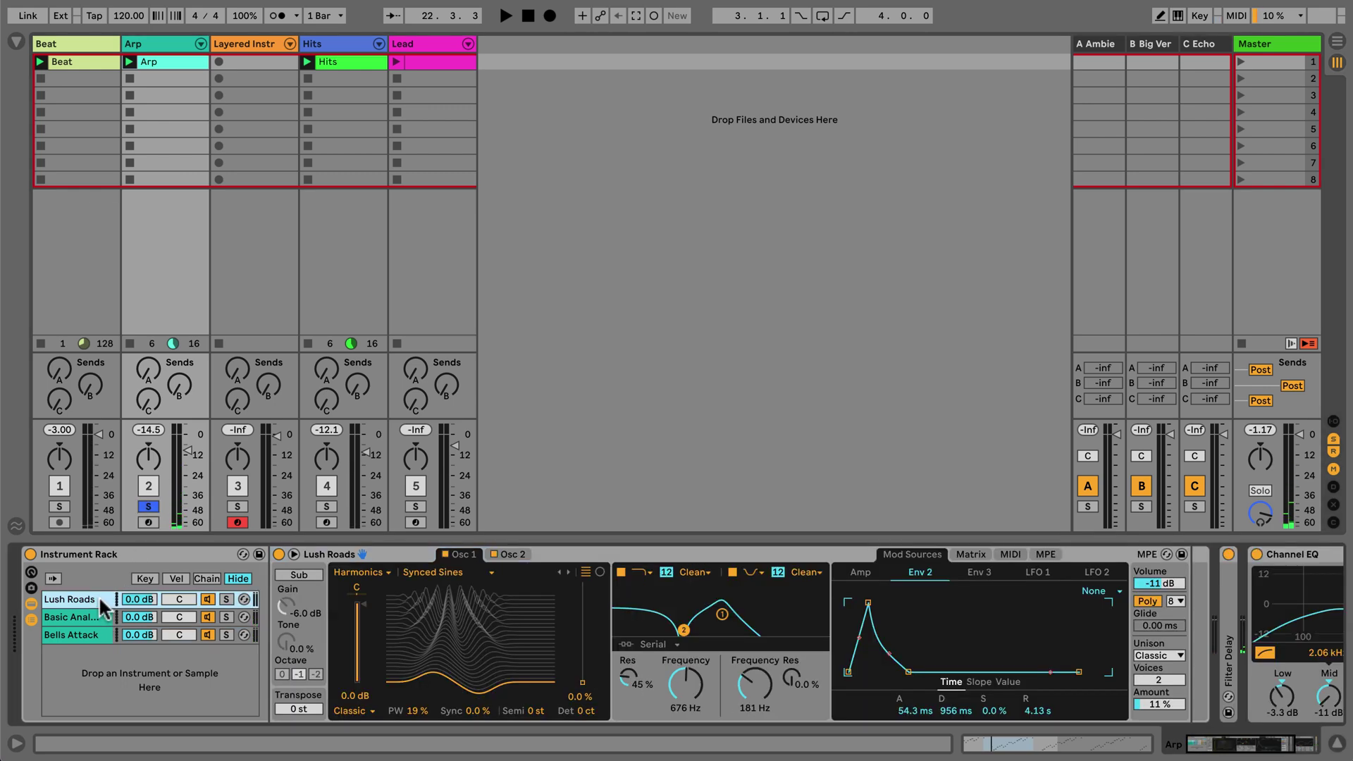
pyautogui.click(31, 574)
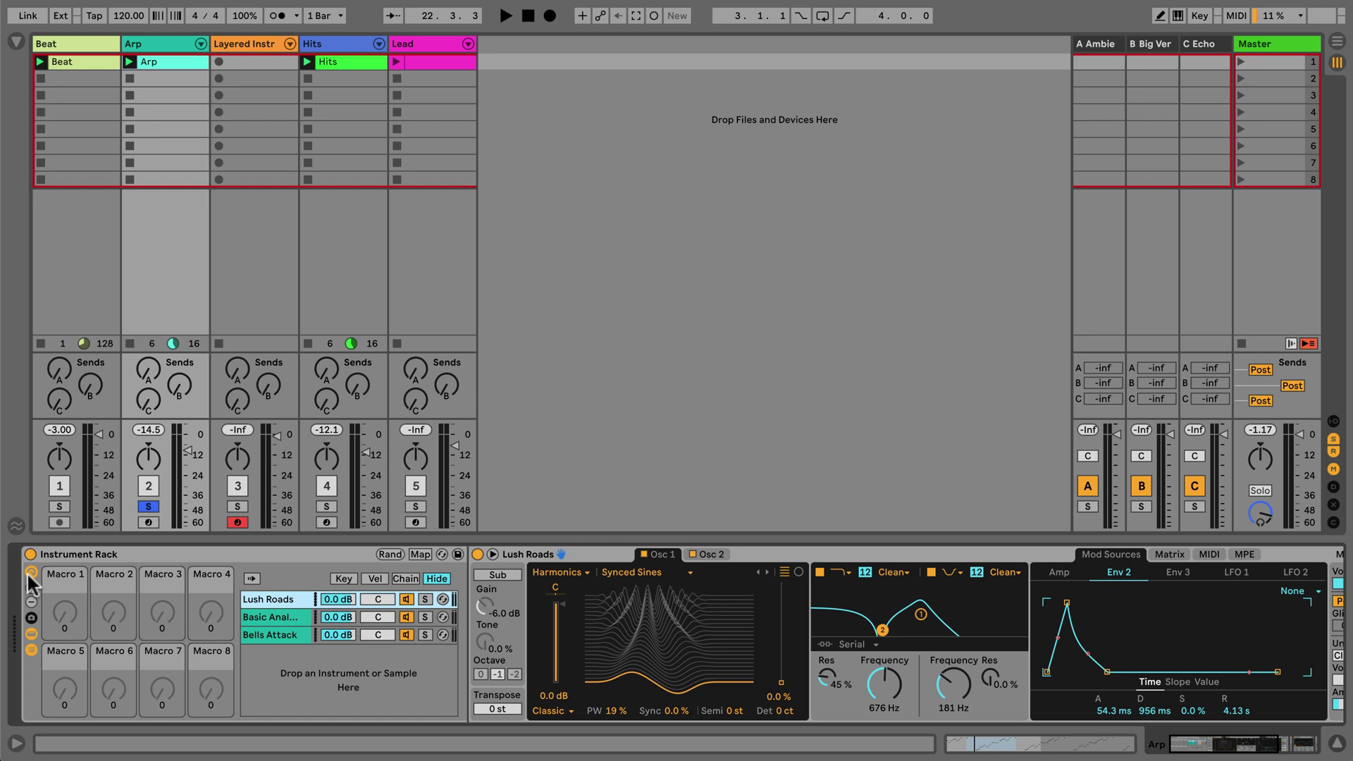
pyautogui.click(421, 553)
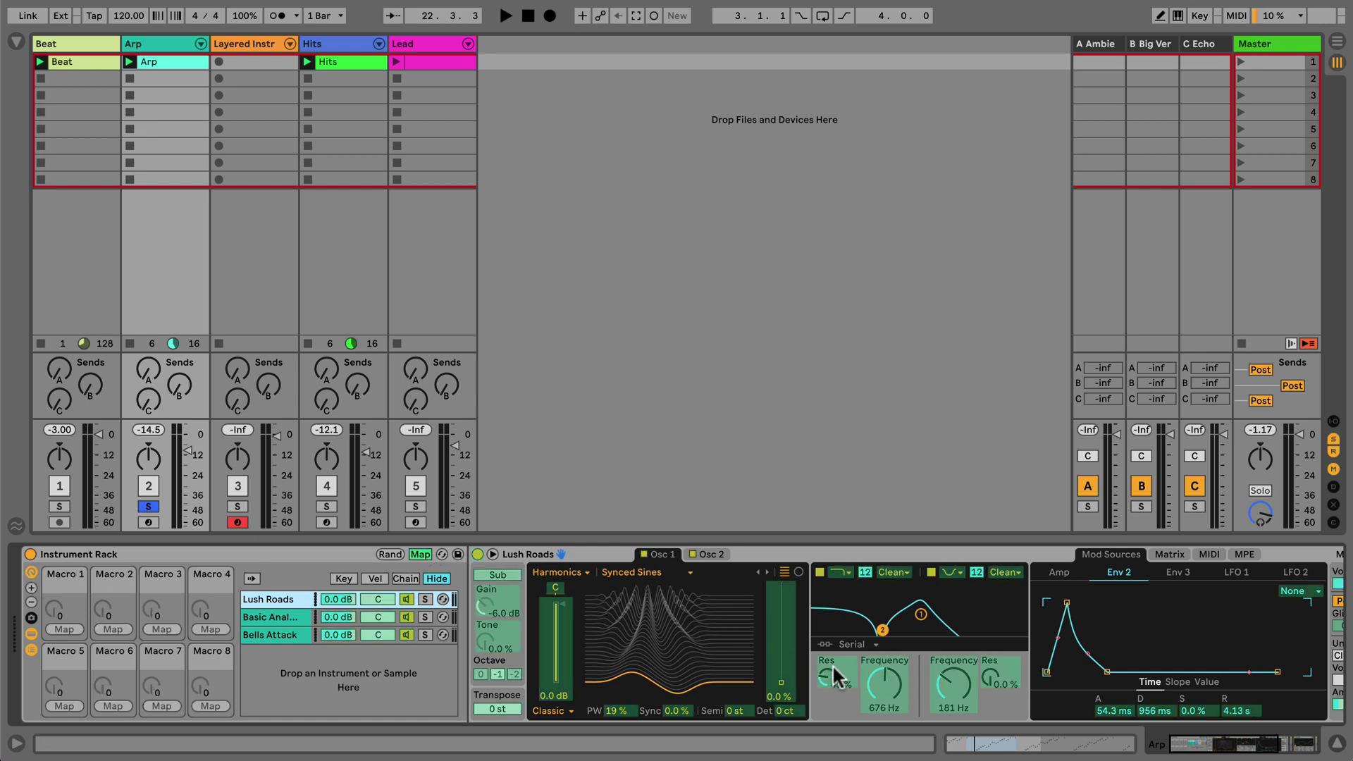
pyautogui.click(877, 681)
pyautogui.click(68, 628)
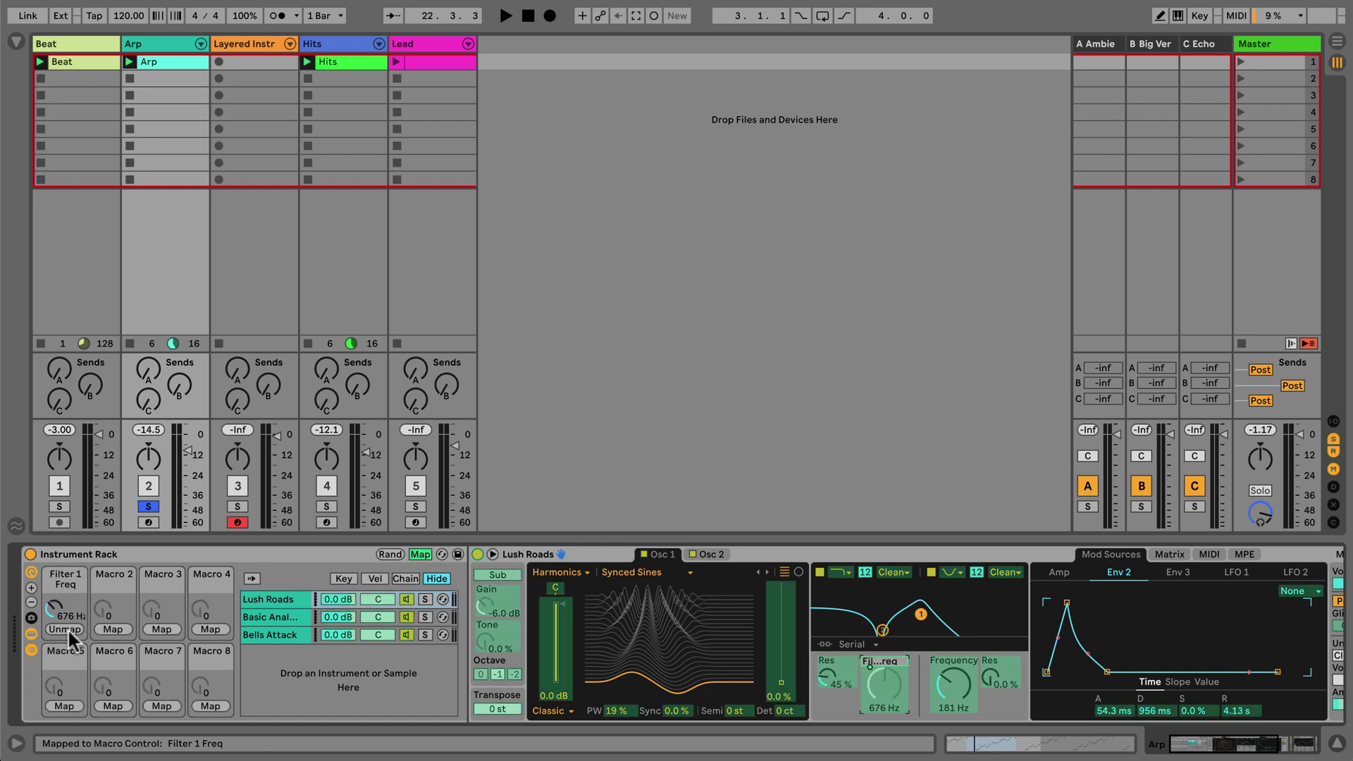
pyautogui.click(420, 553)
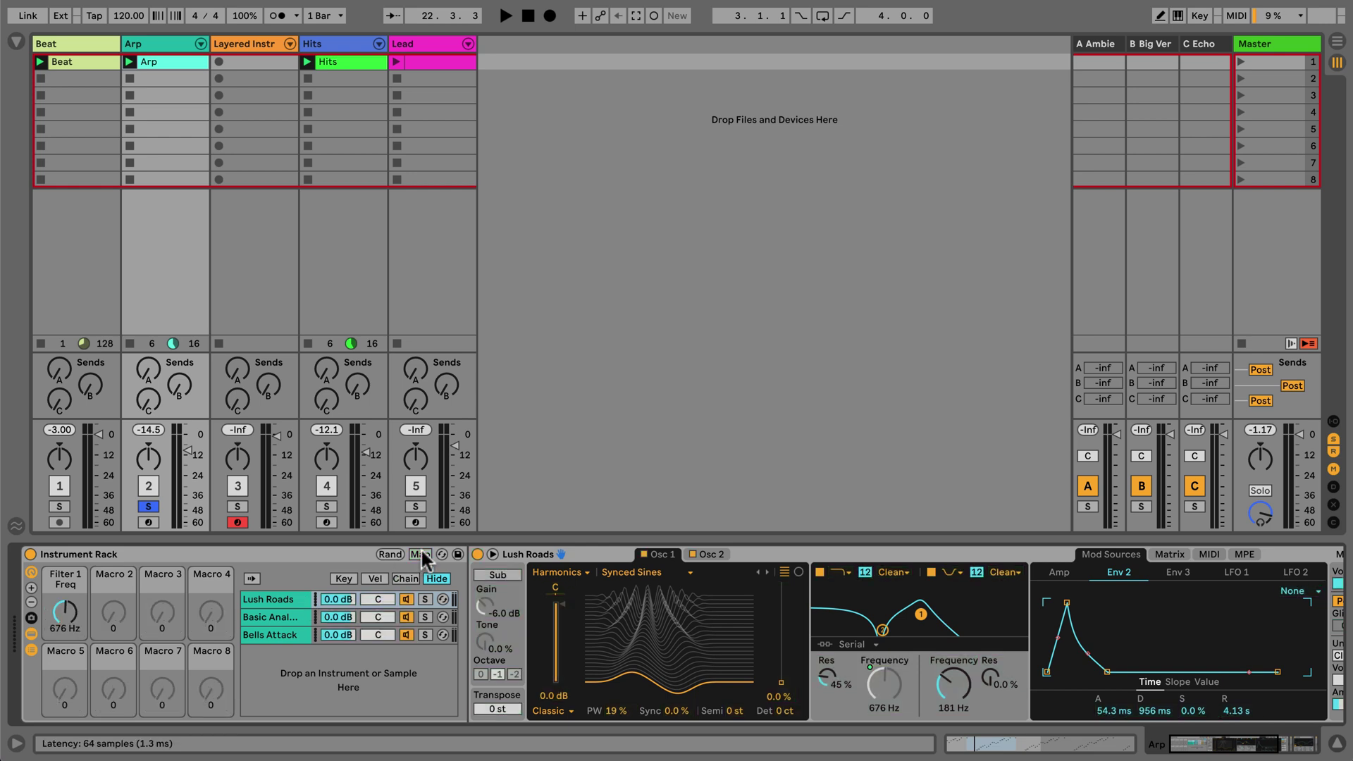
# - Map the modulation matrix Time amount to Macro 1 and sweep the macro
pyautogui.click(1170, 555)
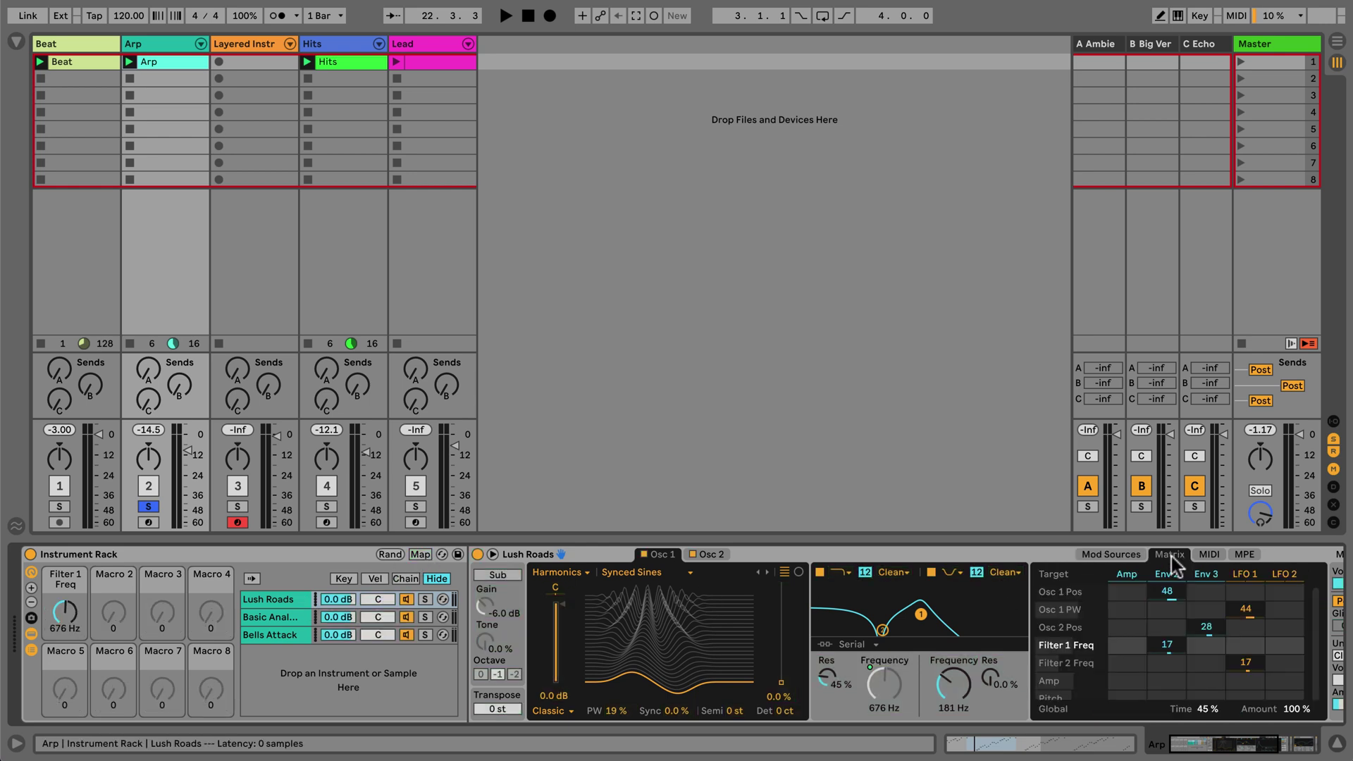
pyautogui.click(1207, 709)
pyautogui.rightClick(1207, 708)
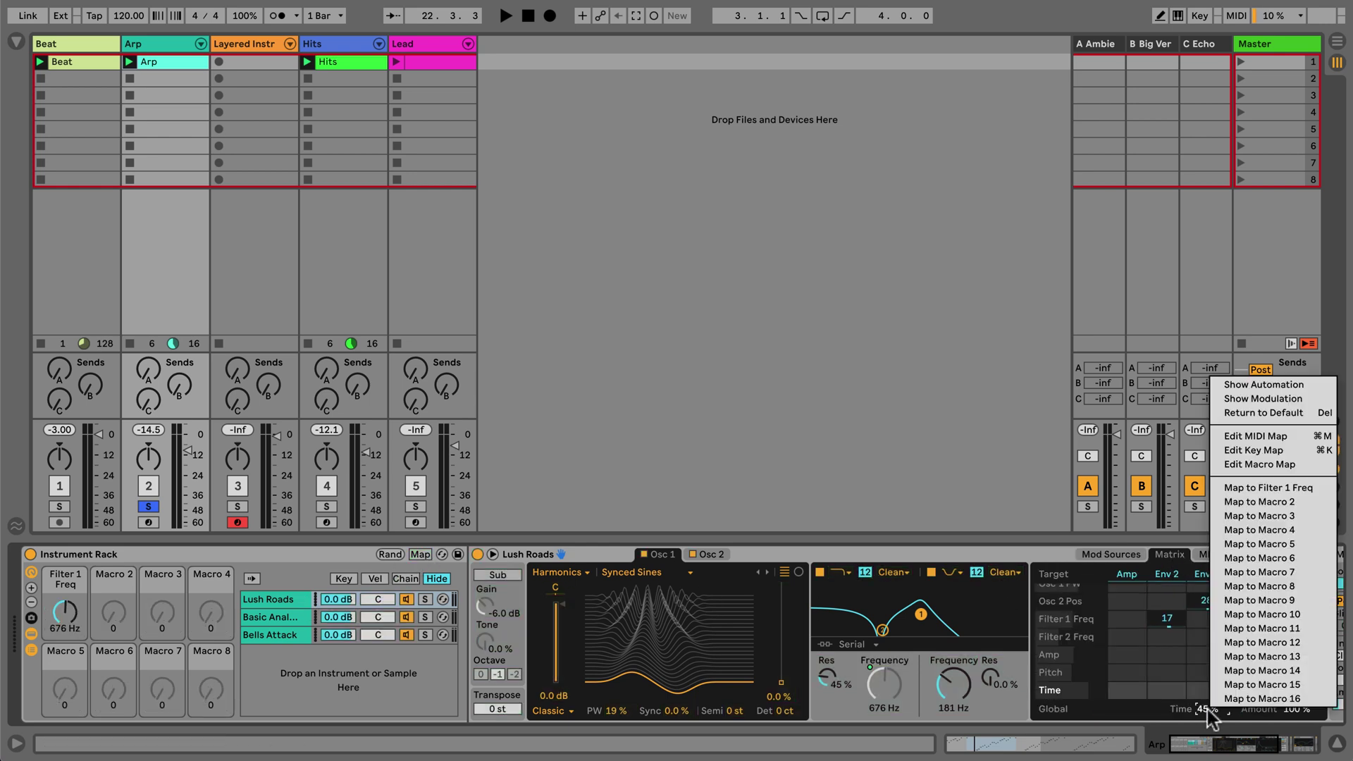
pyautogui.click(1283, 486)
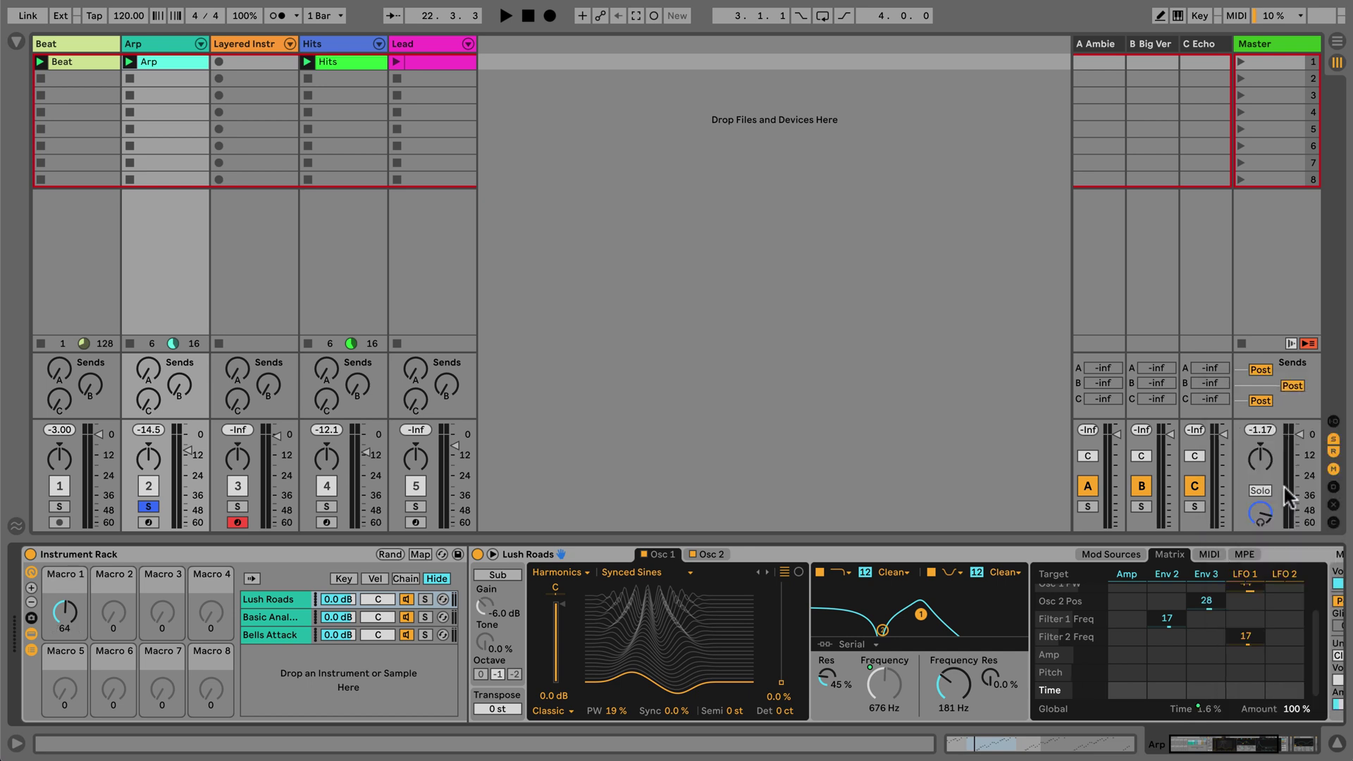
pyautogui.moveTo(67, 611)
pyautogui.mouseDown()
pyautogui.moveTo(67, 630)
pyautogui.moveTo(67, 619)
pyautogui.mouseUp()
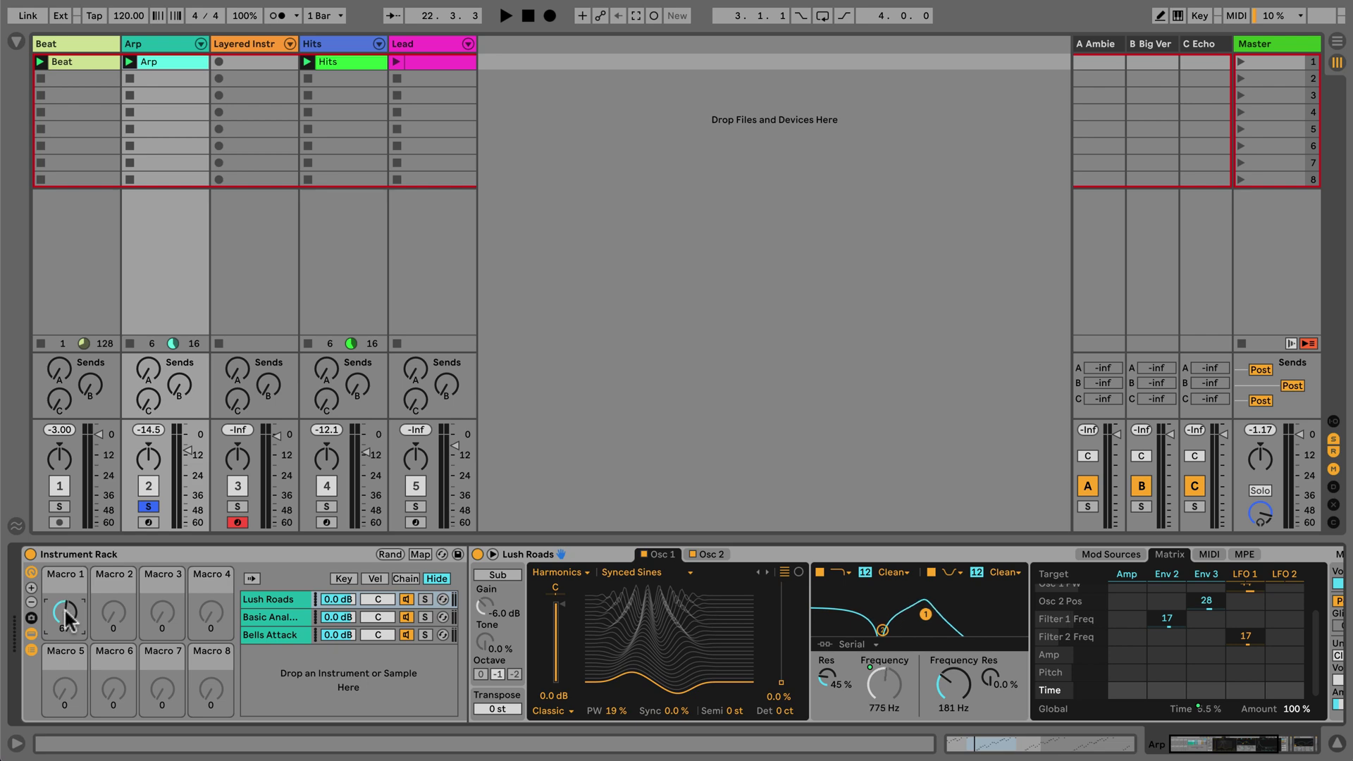
# - Set Macro 1's Filter 1 Frequency mapping range to 300 Hz – 2.00 kHz
pyautogui.click(17, 44)
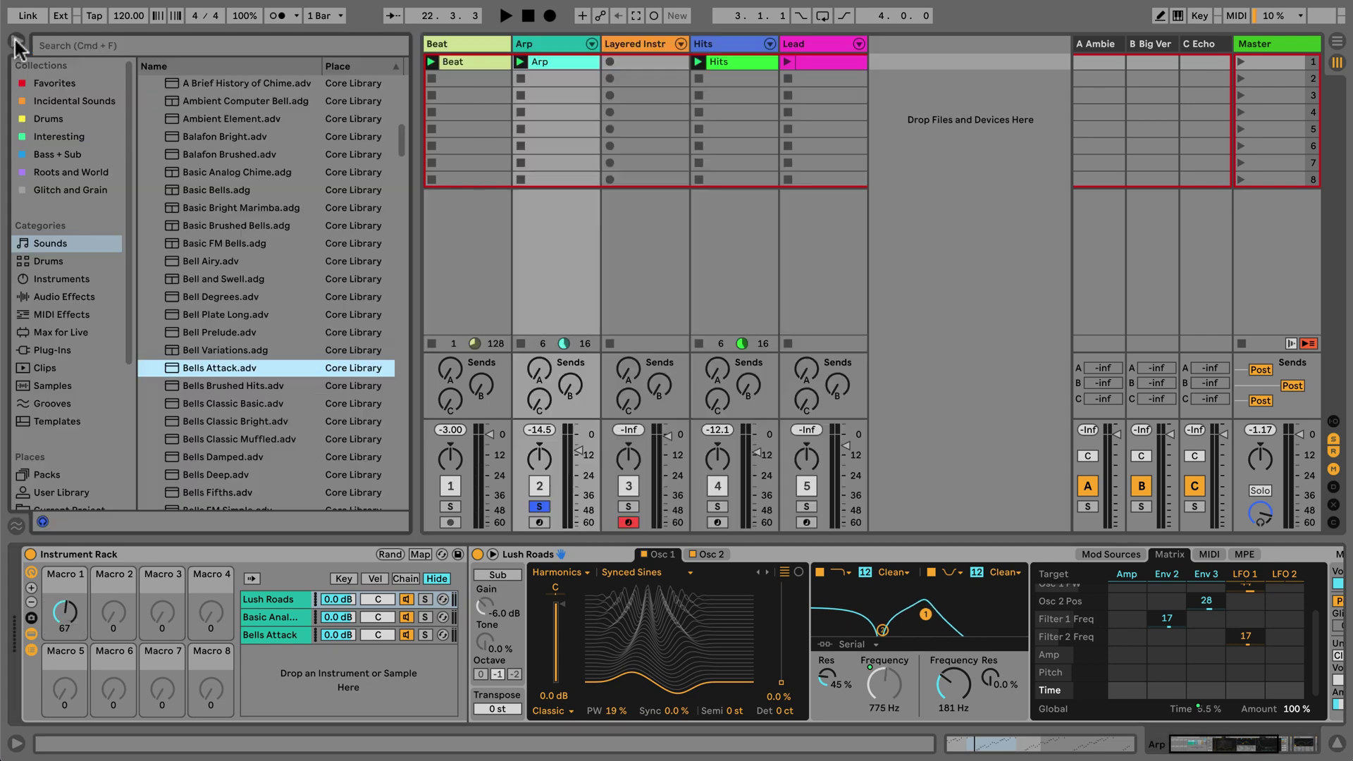
pyautogui.click(425, 554)
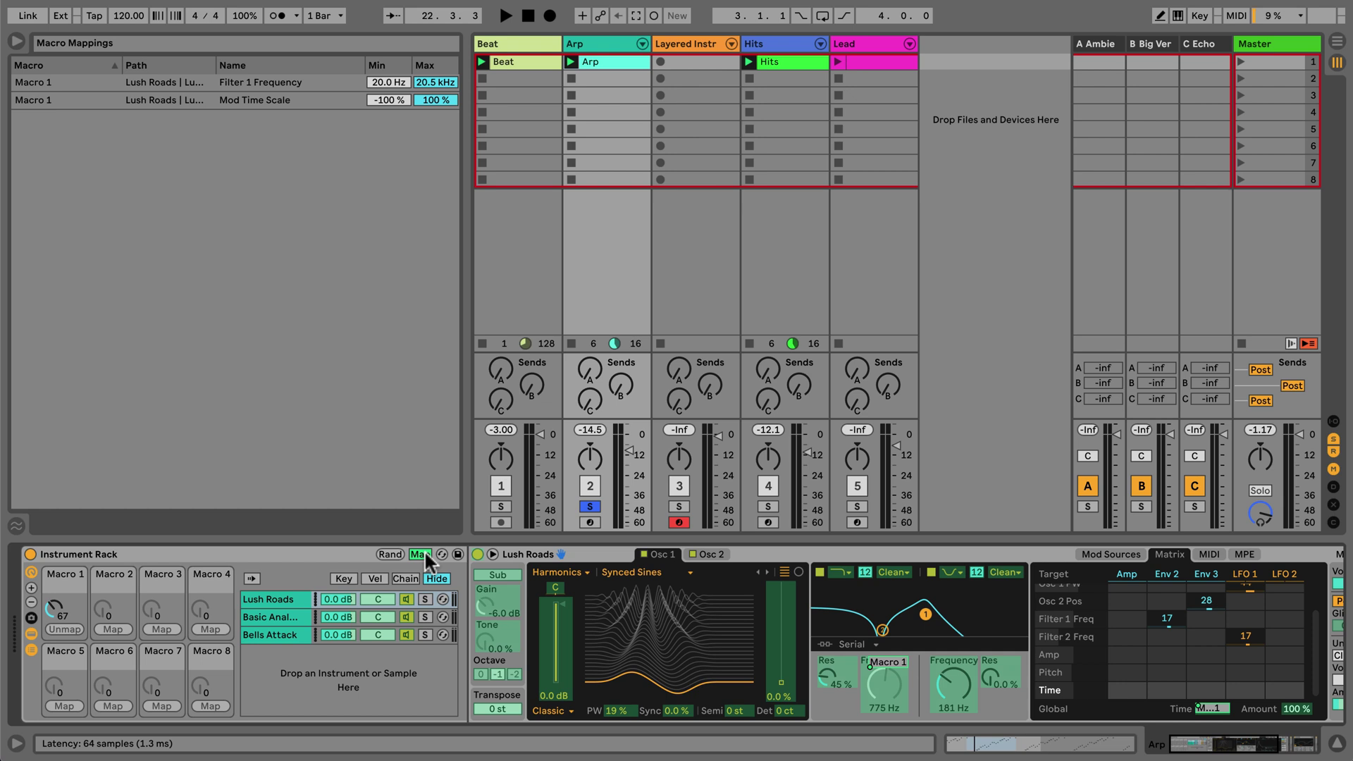
pyautogui.click(382, 82)
pyautogui.write('200')
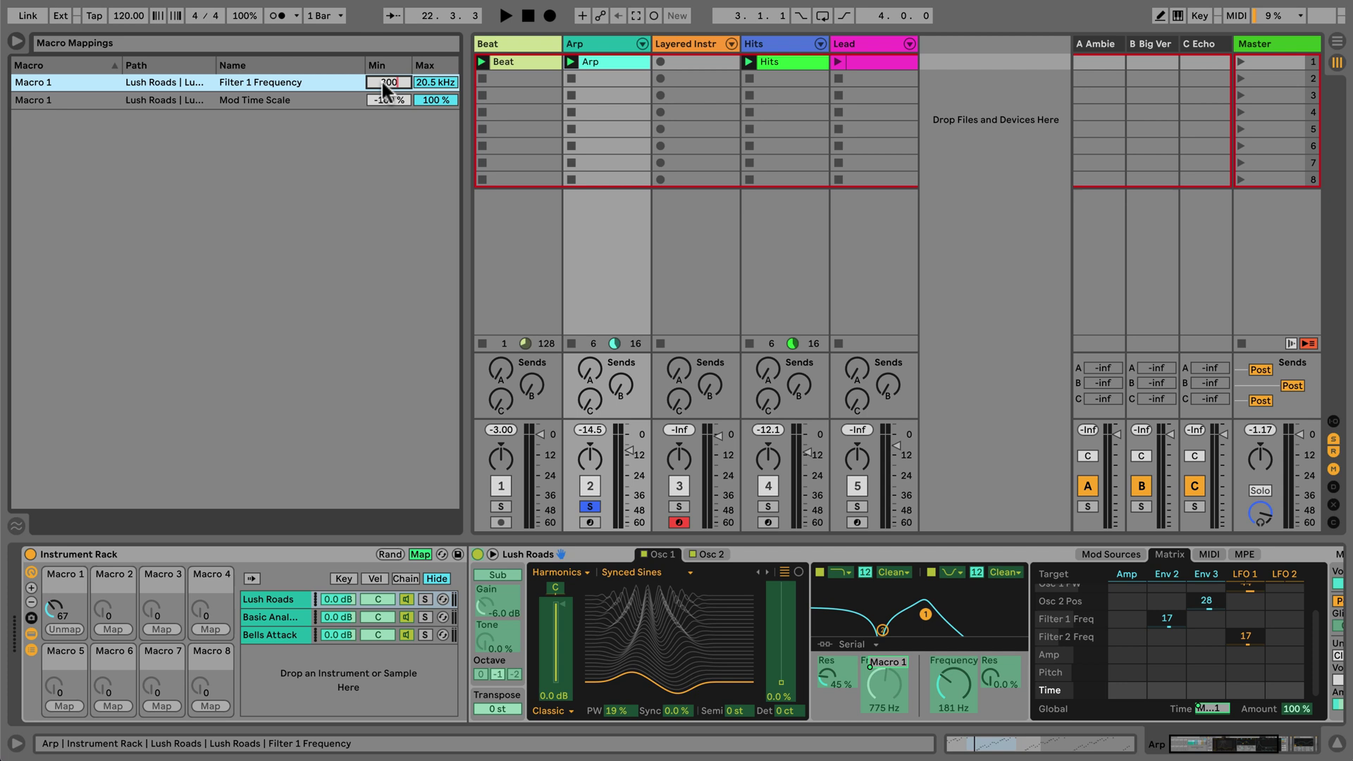
pyautogui.press('Return')
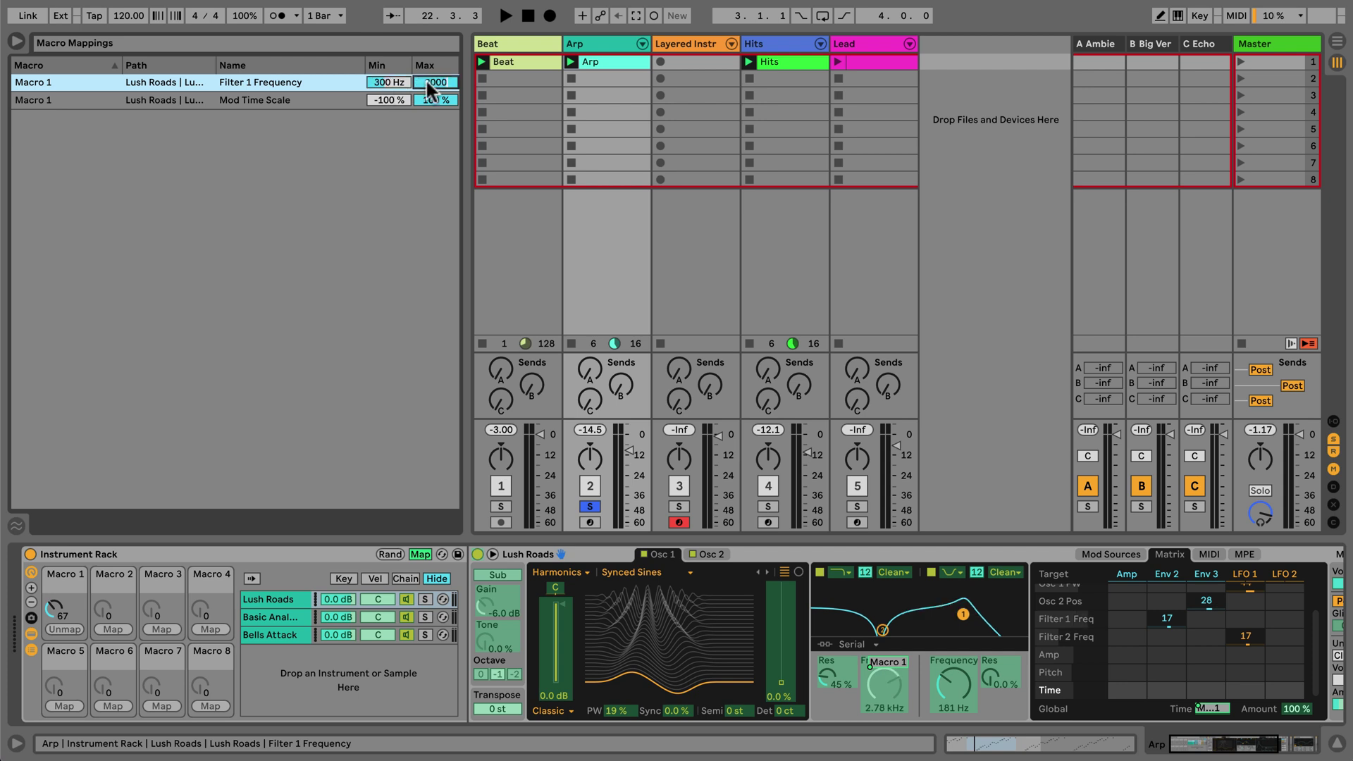
pyautogui.press('Return')
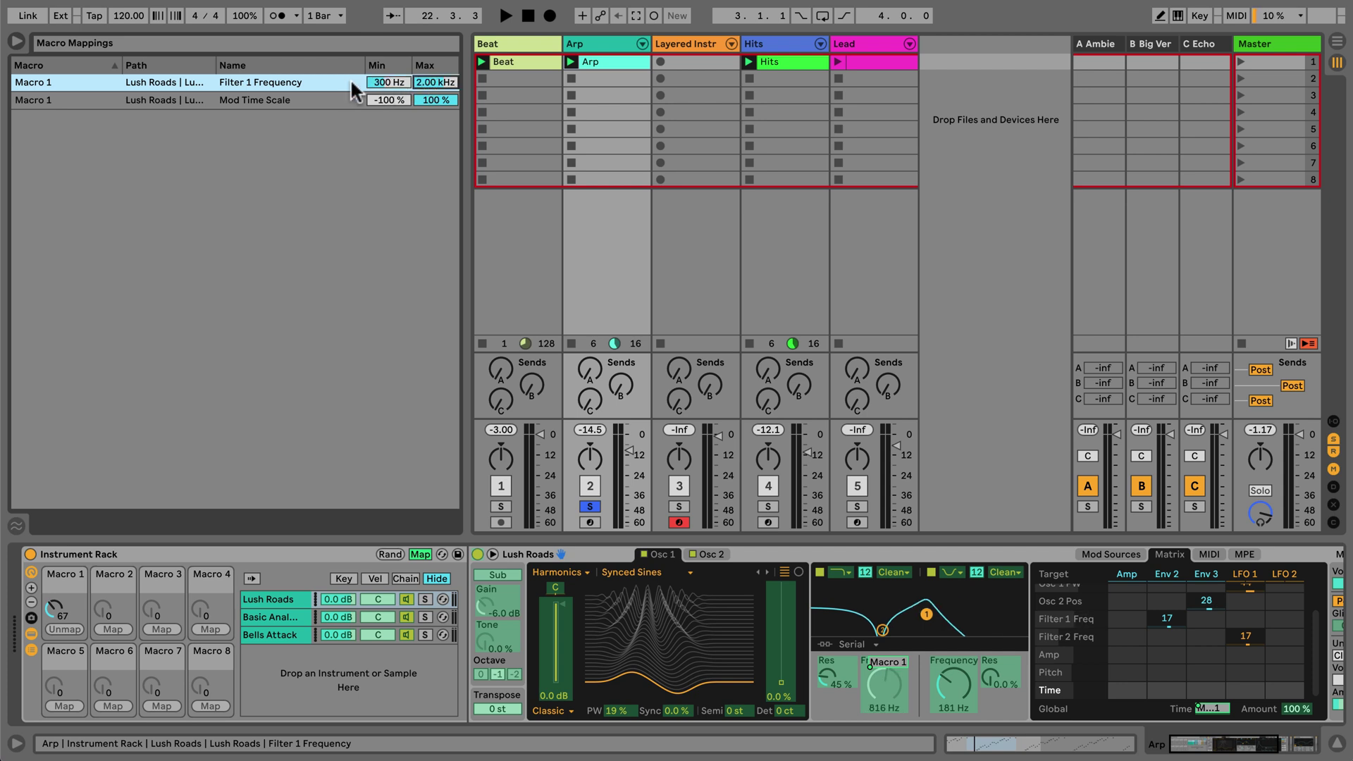
# - Invert the filter mapping range and revert it, then exit macro mapping mode
pyautogui.rightClick(339, 83)
pyautogui.click(349, 90)
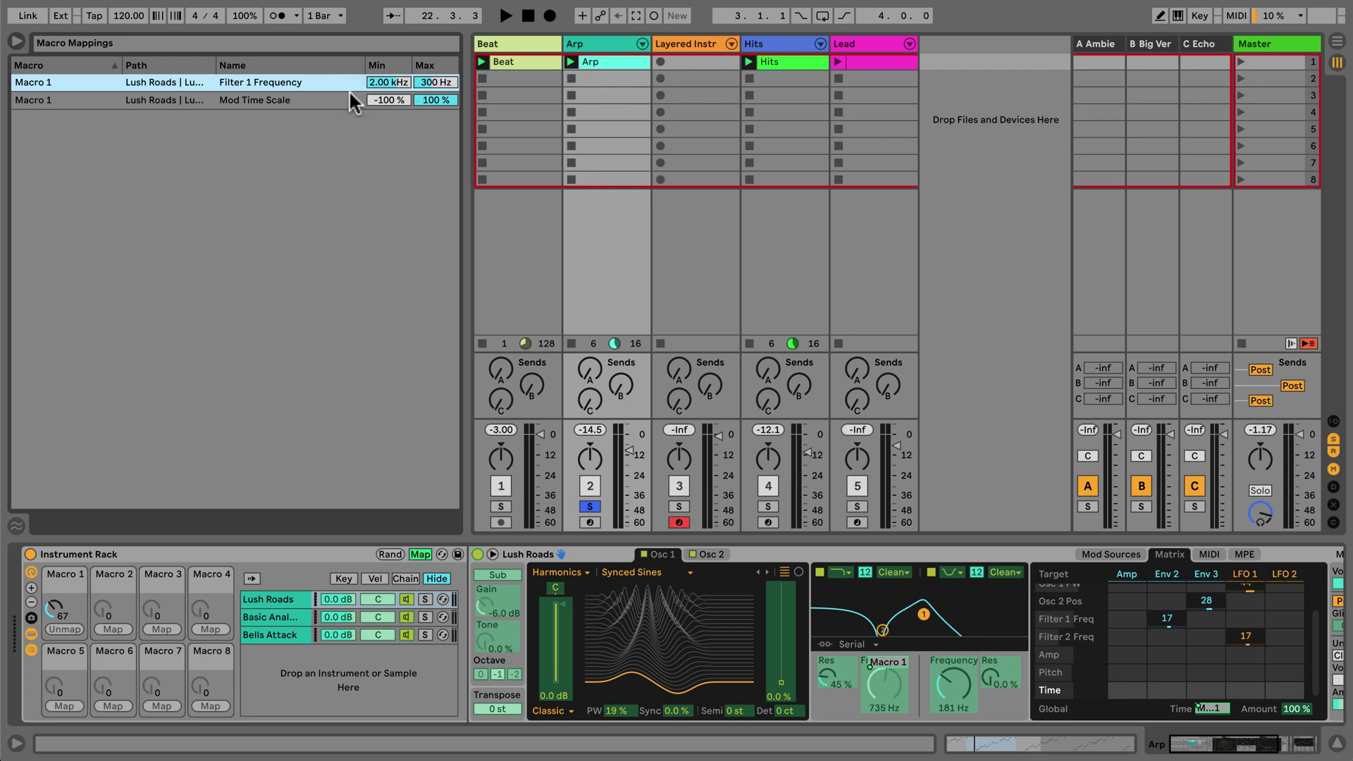
pyautogui.rightClick(343, 86)
pyautogui.click(354, 96)
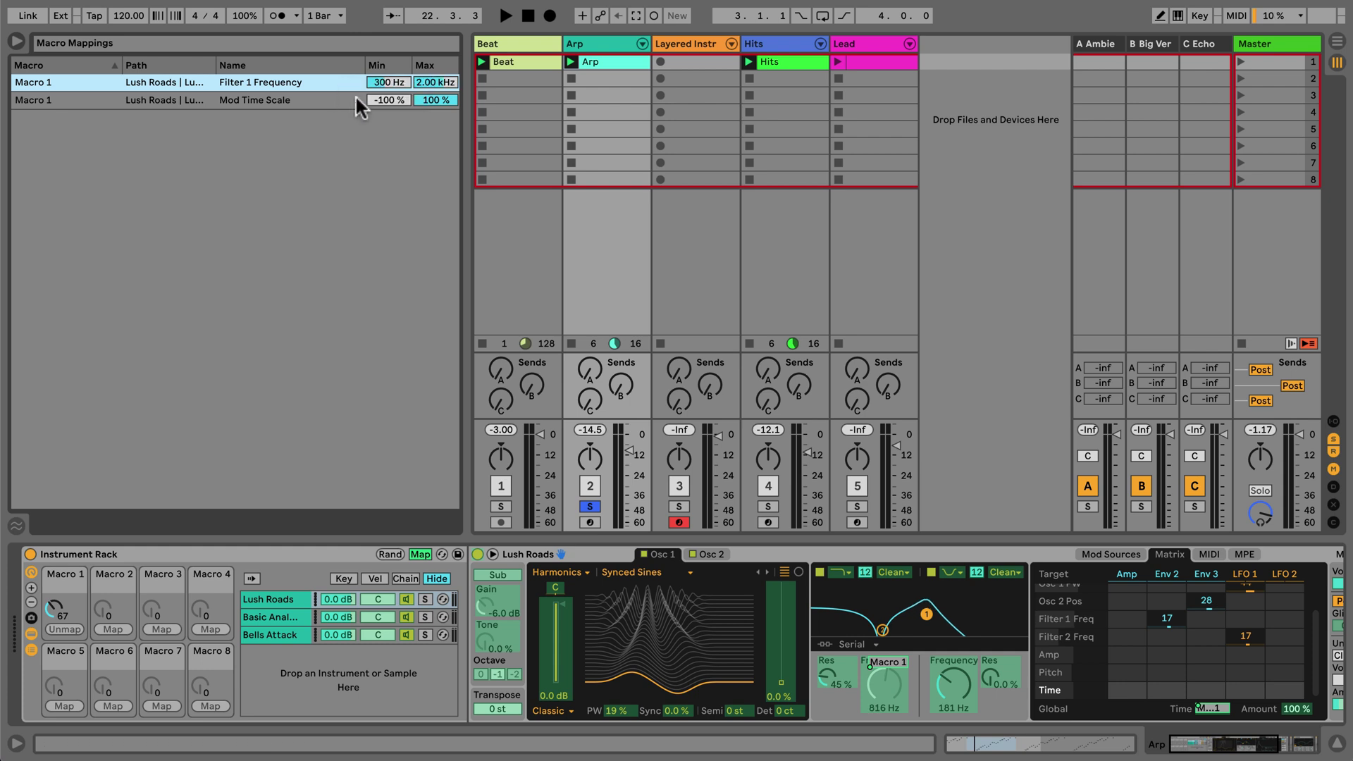
pyautogui.click(23, 45)
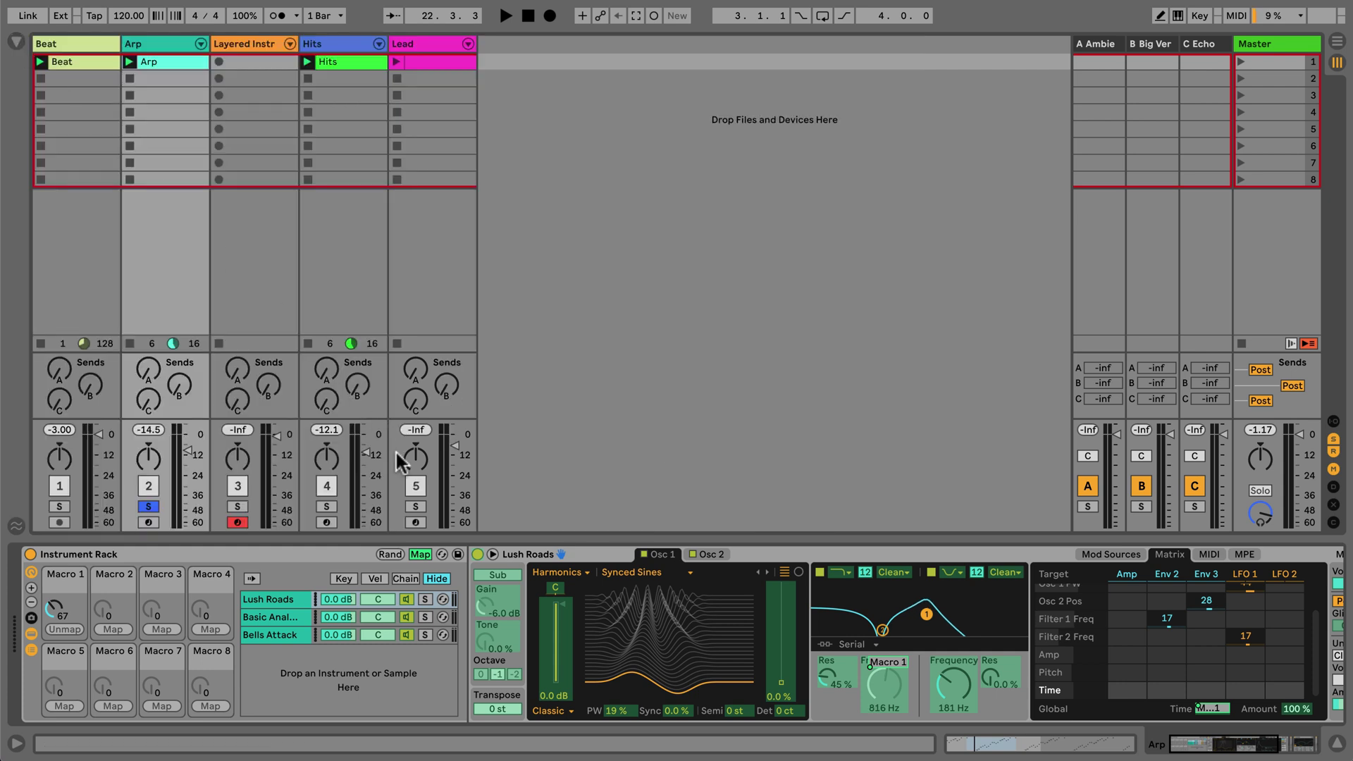
pyautogui.click(424, 550)
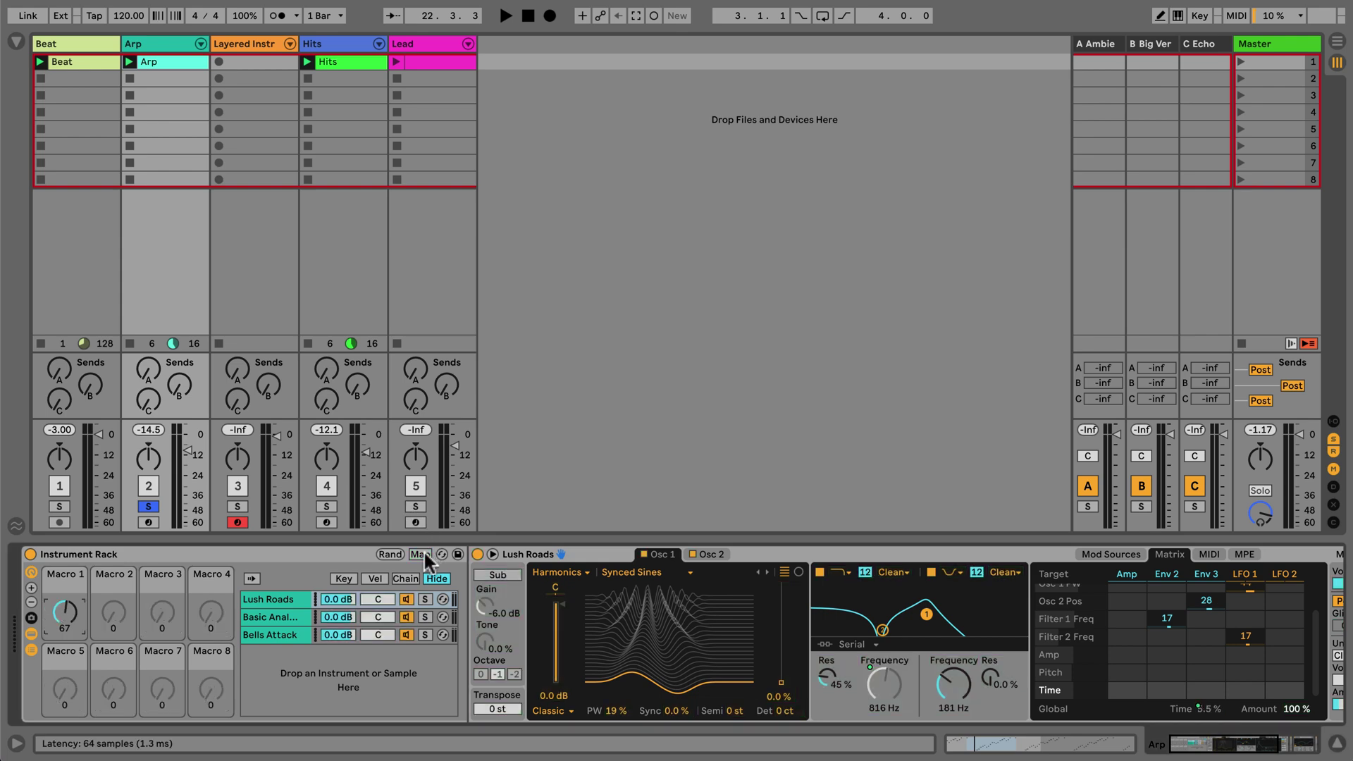
# - Show the Layered Instr track's Instrument Rack and solo that track
pyautogui.click(260, 43)
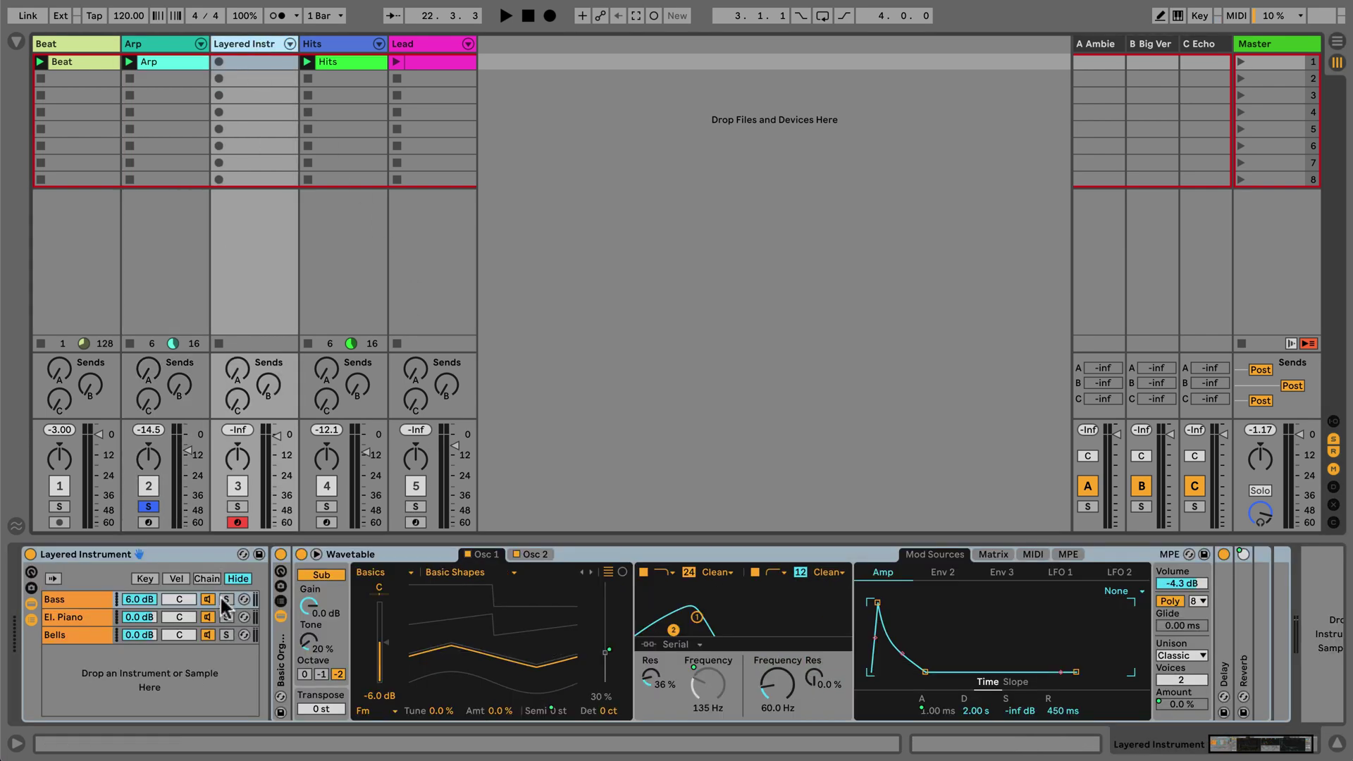
pyautogui.click(237, 507)
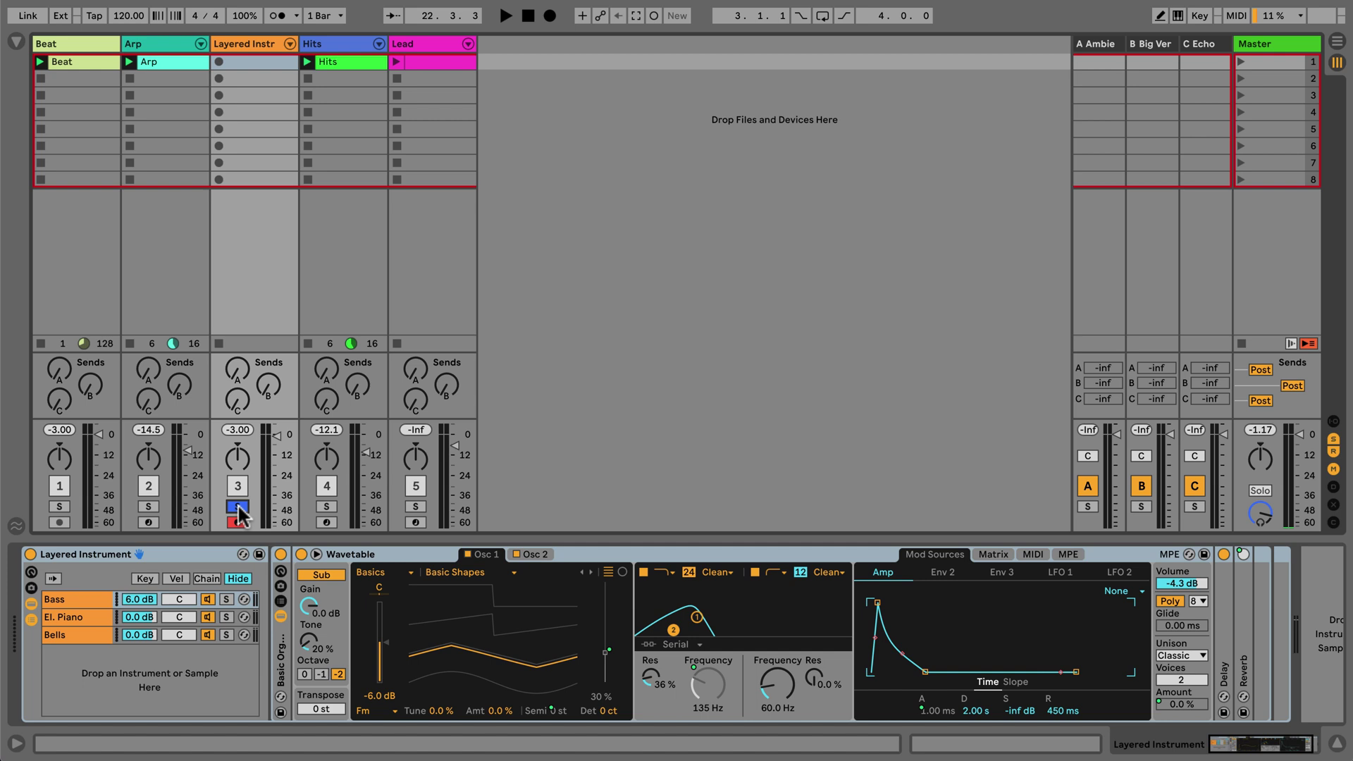
# - Set key zones: Bass on the low keys, El. Piano in the middle, Bells from G#3 up
pyautogui.click(144, 578)
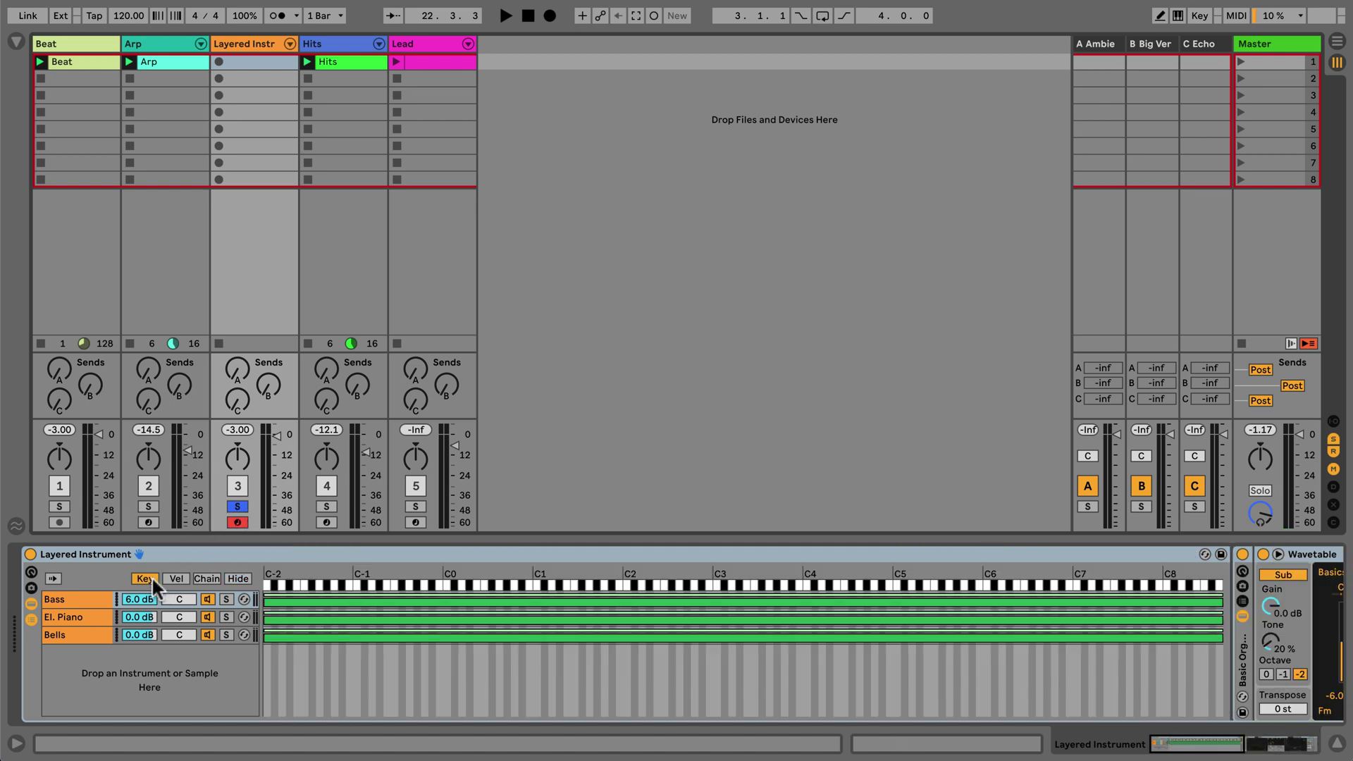
pyautogui.moveTo(1221, 601); pyautogui.dragTo(541, 603)
pyautogui.moveTo(265, 619)
pyautogui.mouseDown()
pyautogui.moveTo(592, 618)
pyautogui.moveTo(582, 605)
pyautogui.mouseUp()
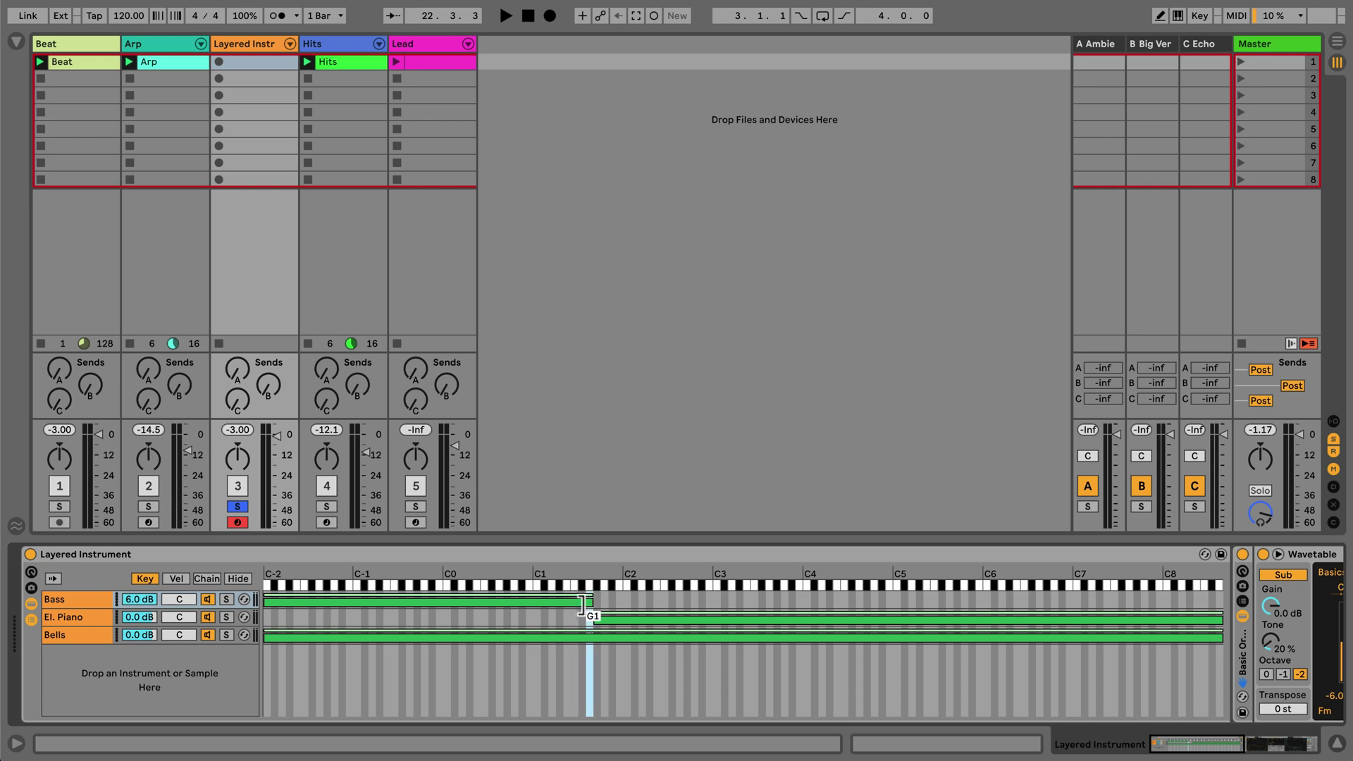
pyautogui.moveTo(266, 637)
pyautogui.mouseDown()
pyautogui.moveTo(595, 638)
pyautogui.moveTo(768, 676)
pyautogui.mouseUp()
pyautogui.moveTo(1223, 619)
pyautogui.mouseDown()
pyautogui.moveTo(649, 617)
pyautogui.moveTo(773, 619)
pyautogui.mouseUp()
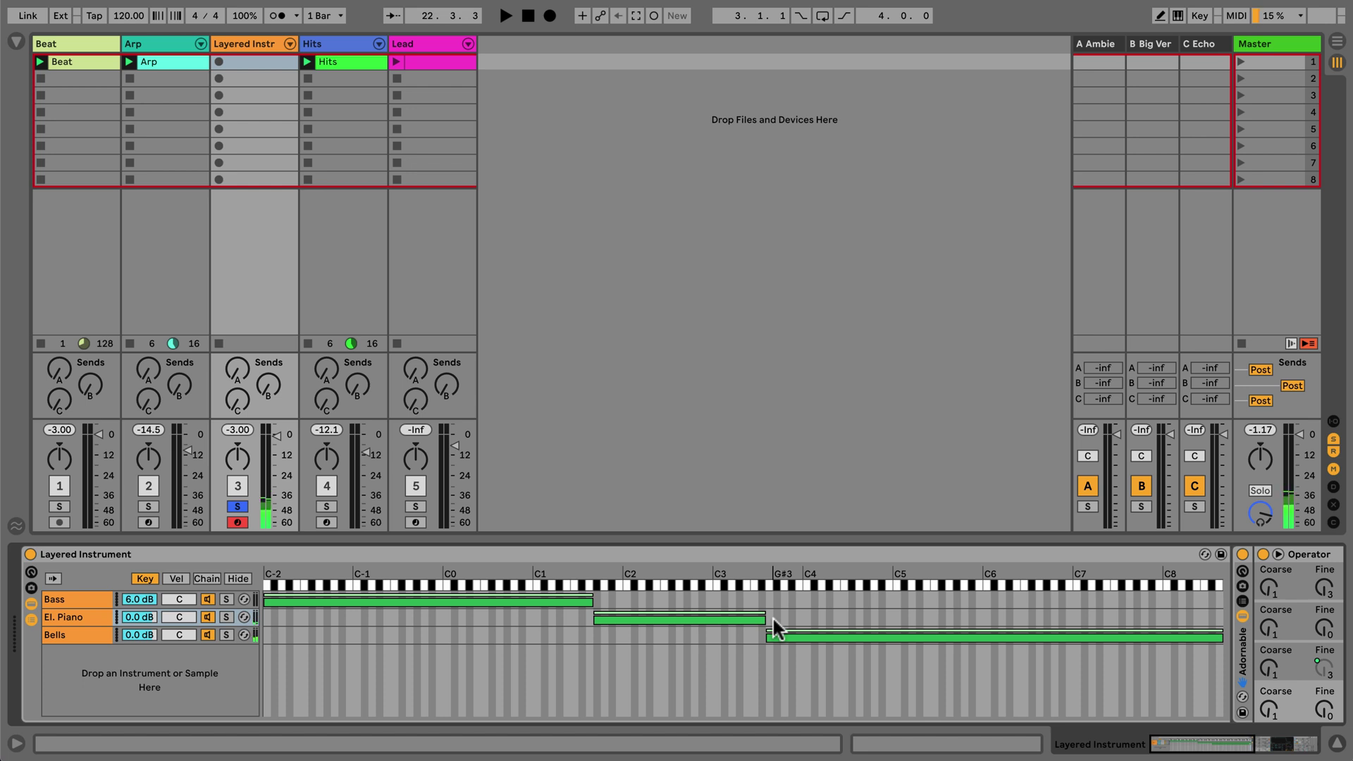
# - Show velocity zones and add FX Noise Scrape RK.aif from Favorites as a fourth chain
pyautogui.click(175, 578)
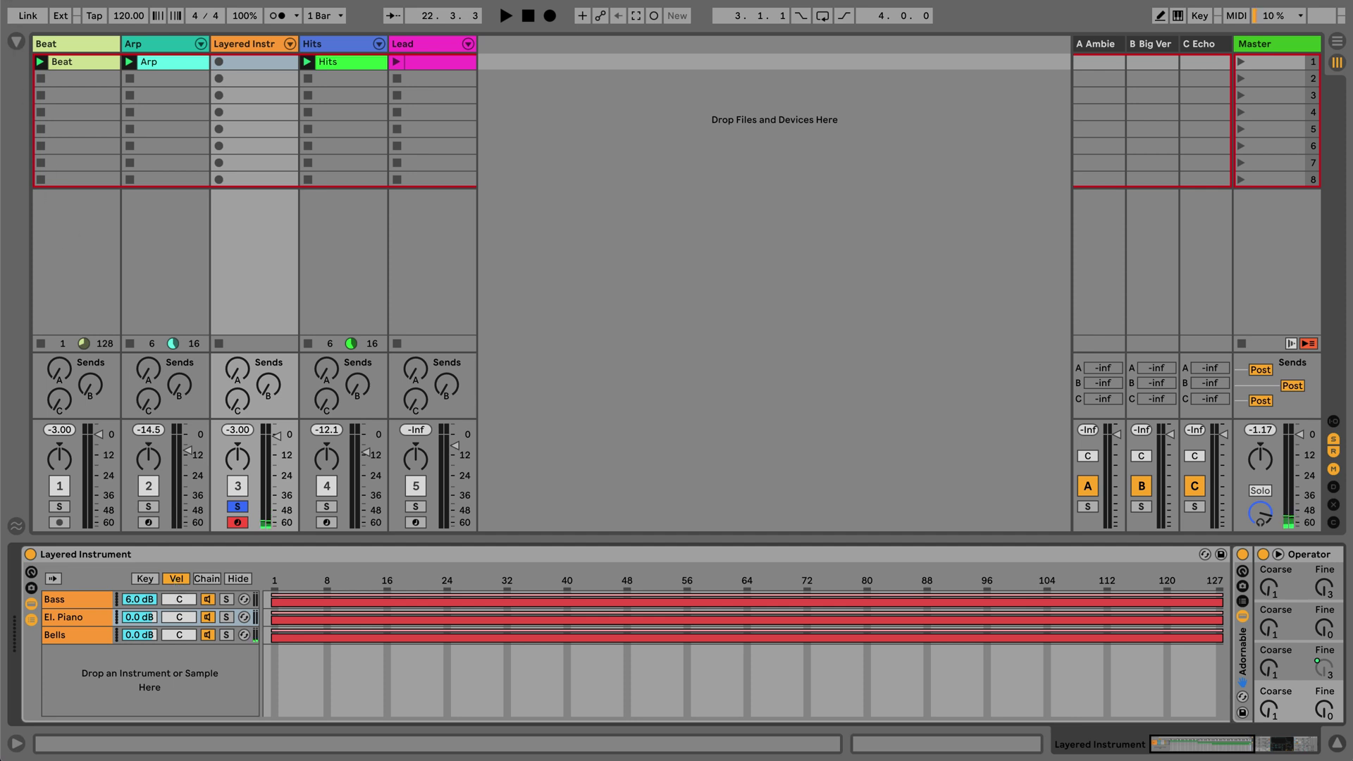
pyautogui.click(17, 42)
pyautogui.click(55, 83)
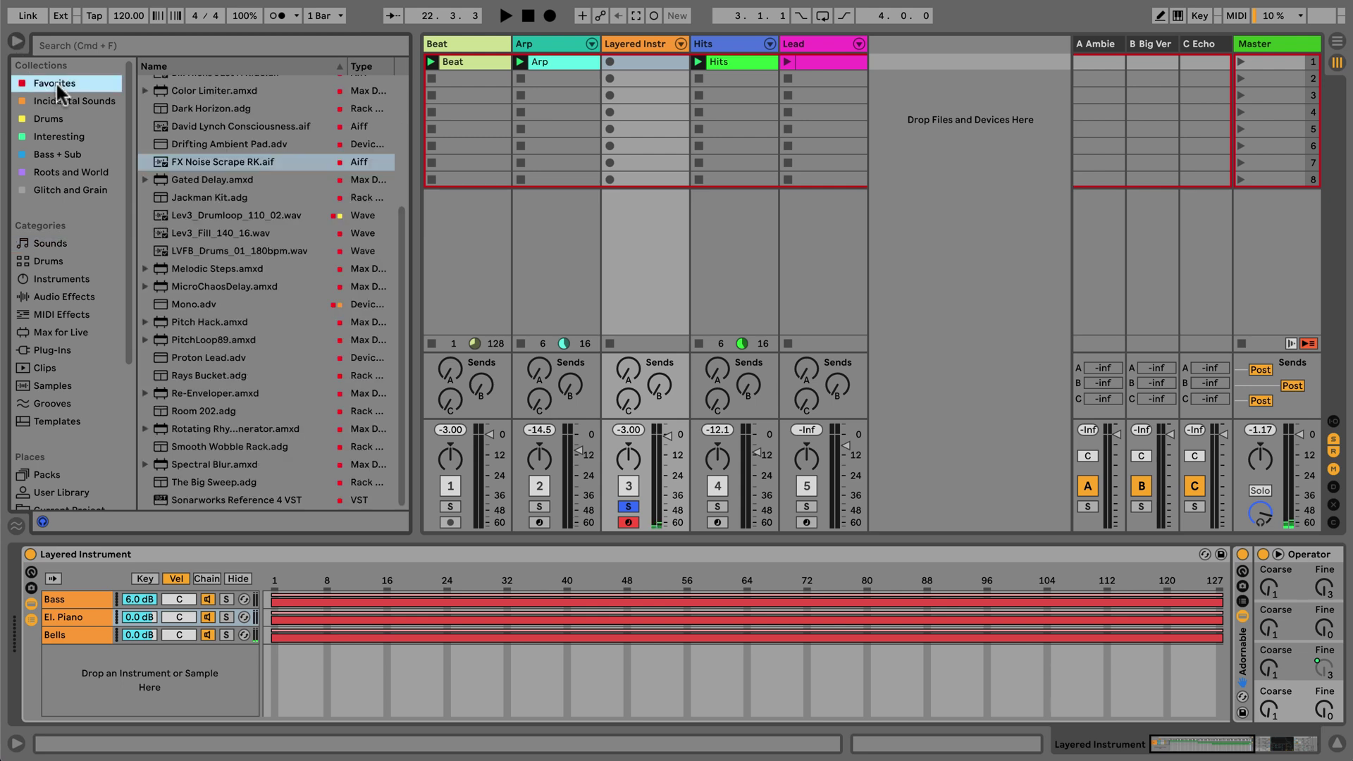
pyautogui.moveTo(223, 167); pyautogui.dragTo(141, 678)
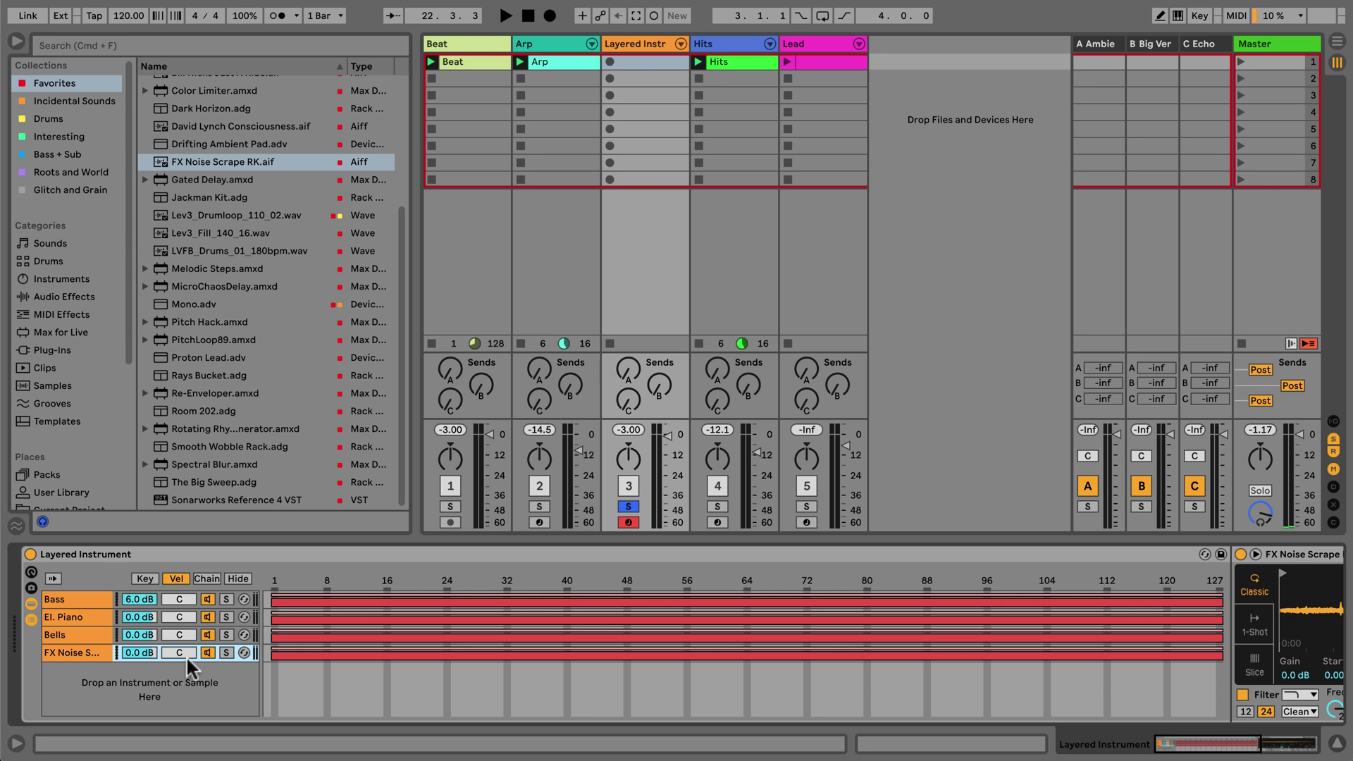
# - Limit FX Noise Scrape's velocity zone to 98–127
pyautogui.moveTo(273, 655); pyautogui.dragTo(1016, 638)
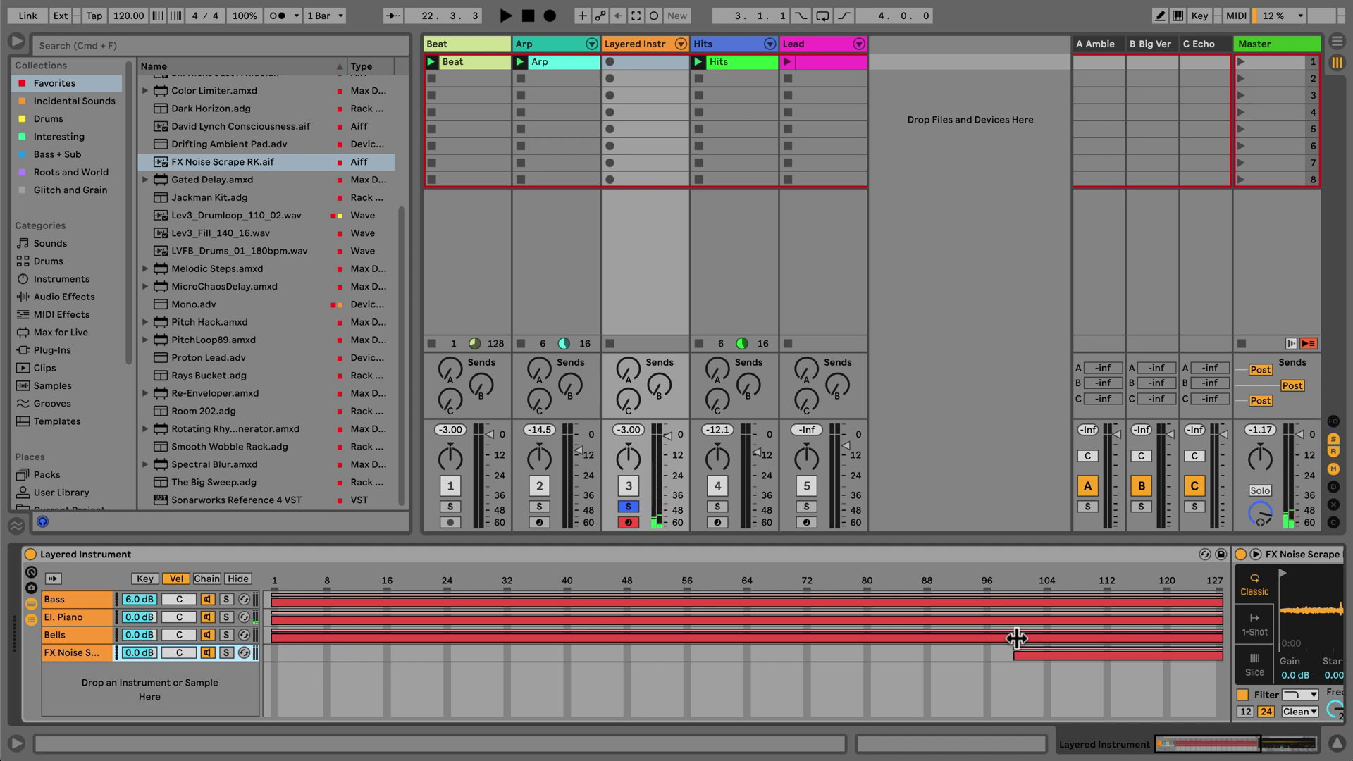
# - Add Proton Lead as a chain and stretch Bass, El. Piano and Bells chain zones across 0–127
pyautogui.click(206, 579)
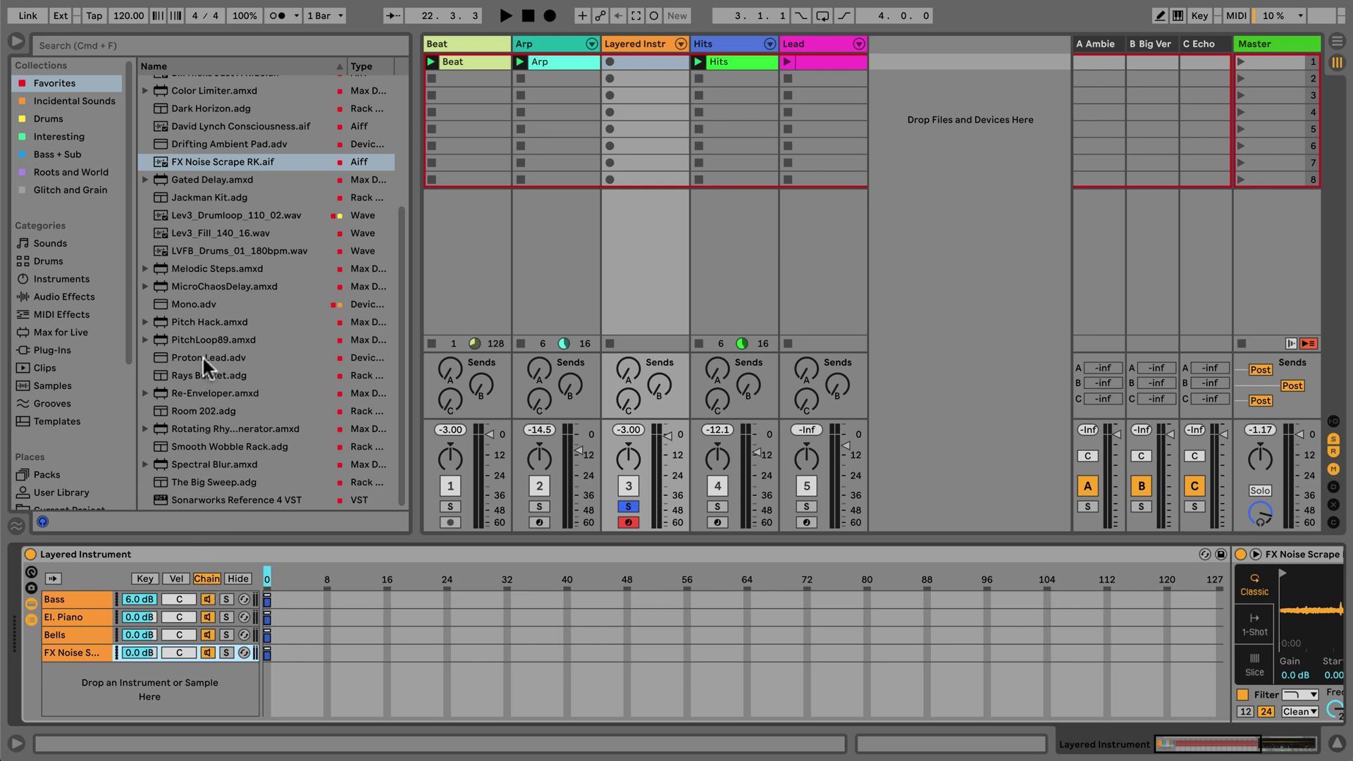
pyautogui.moveTo(201, 357); pyautogui.dragTo(128, 682)
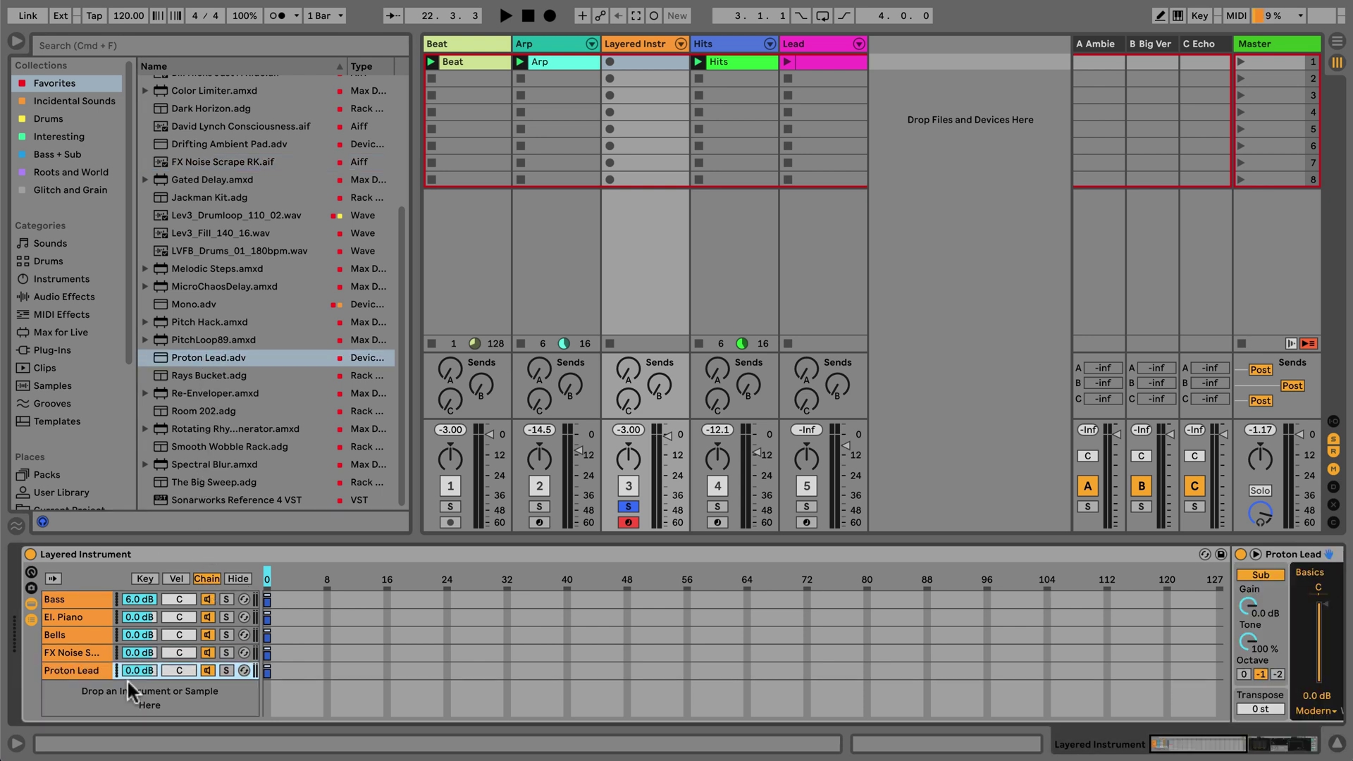
pyautogui.moveTo(96, 633); pyautogui.dragTo(91, 601)
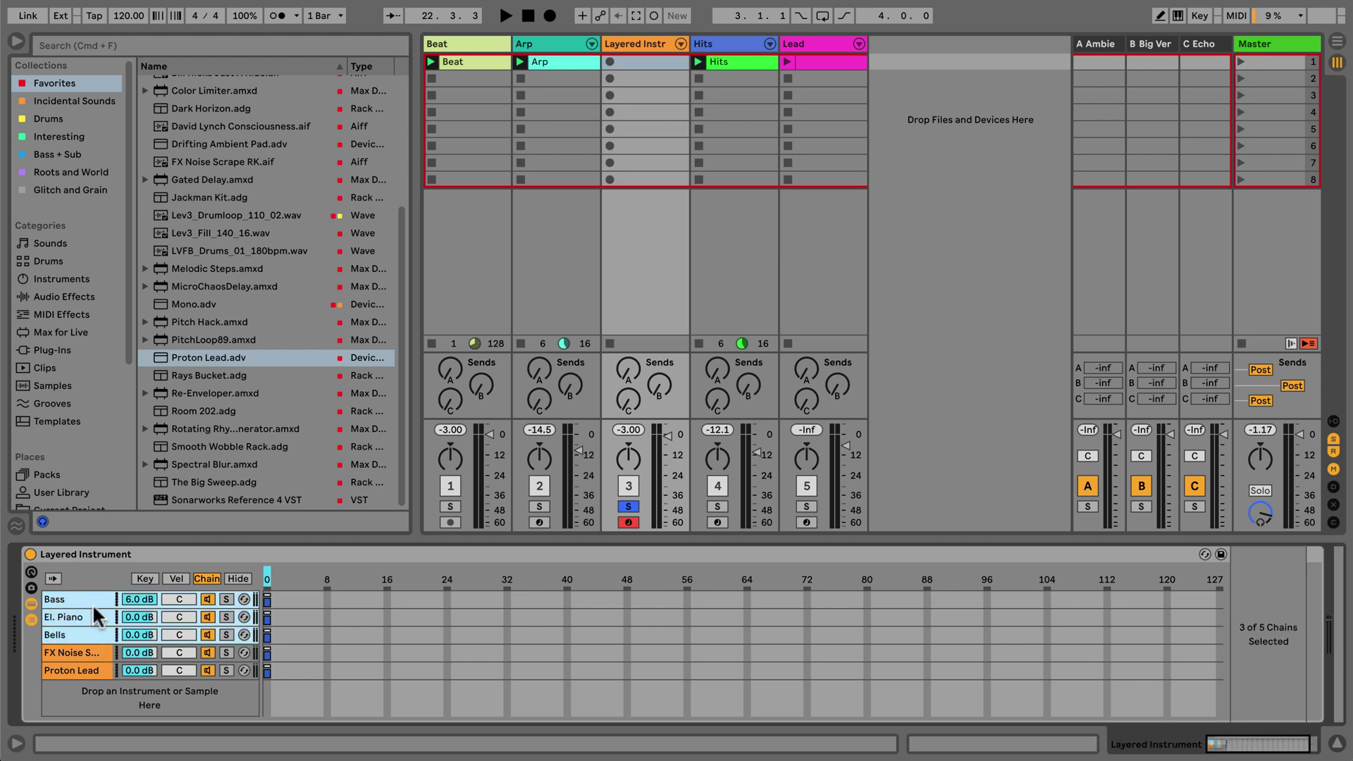
pyautogui.moveTo(268, 603); pyautogui.dragTo(1224, 603)
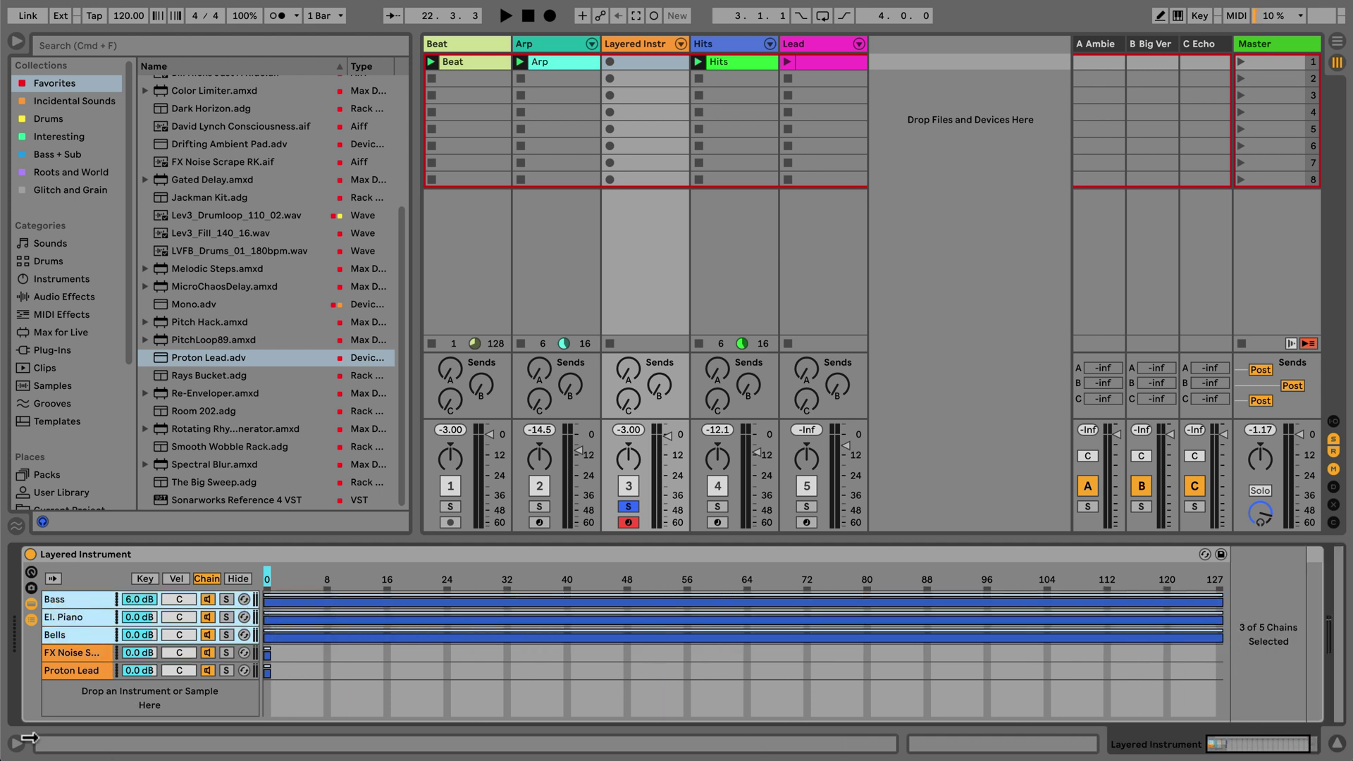
# - Stretch Proton Lead's zone across 0–127, fade the other three zones, and audition the chain selector
pyautogui.click(77, 670)
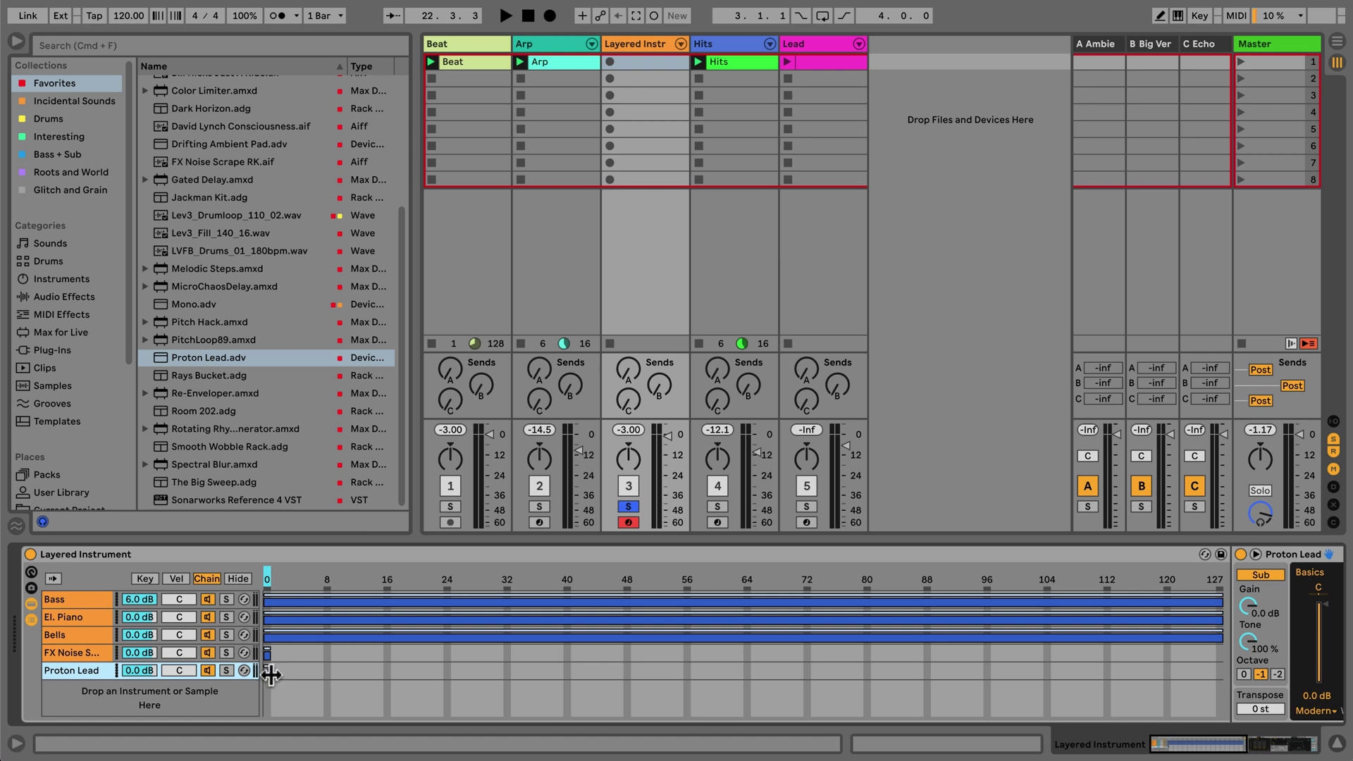
pyautogui.moveTo(272, 671)
pyautogui.mouseDown()
pyautogui.moveTo(1227, 719)
pyautogui.moveTo(337, 698)
pyautogui.mouseUp()
pyautogui.click(85, 599)
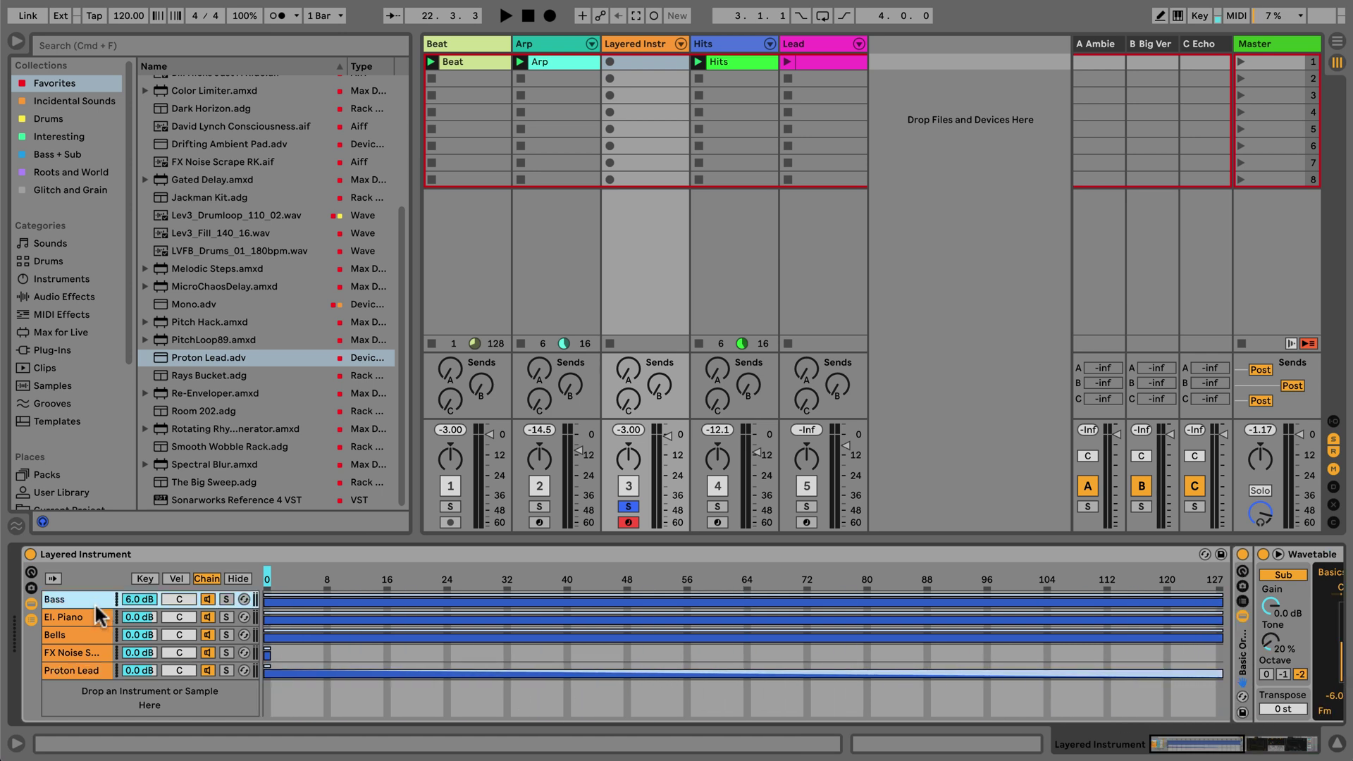
pyautogui.keyDown('shift'); pyautogui.click(95, 634); pyautogui.keyUp('shift')
pyautogui.moveTo(268, 594)
pyautogui.mouseDown()
pyautogui.moveTo(1141, 620)
pyautogui.moveTo(1244, 649)
pyautogui.mouseUp()
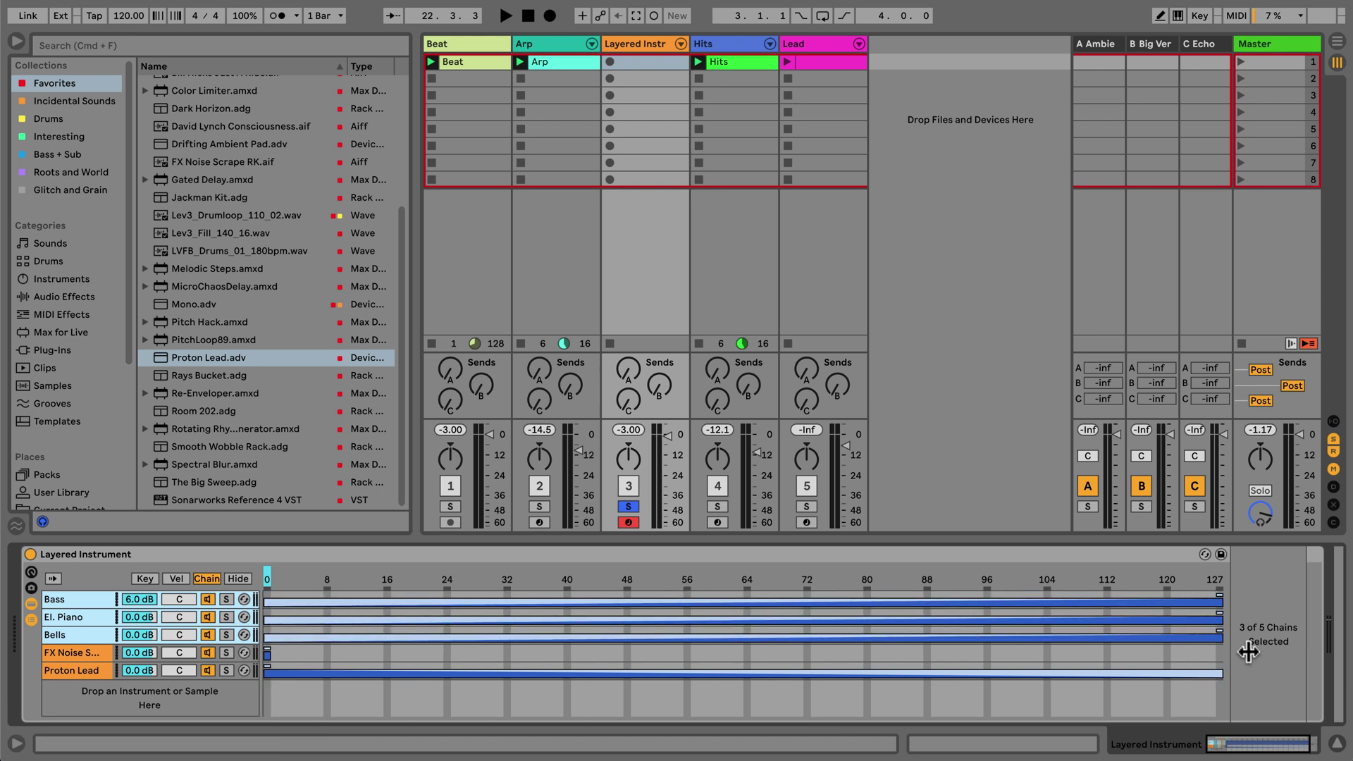
pyautogui.moveTo(269, 573)
pyautogui.mouseDown()
pyautogui.moveTo(612, 573)
pyautogui.moveTo(267, 573)
pyautogui.mouseUp()
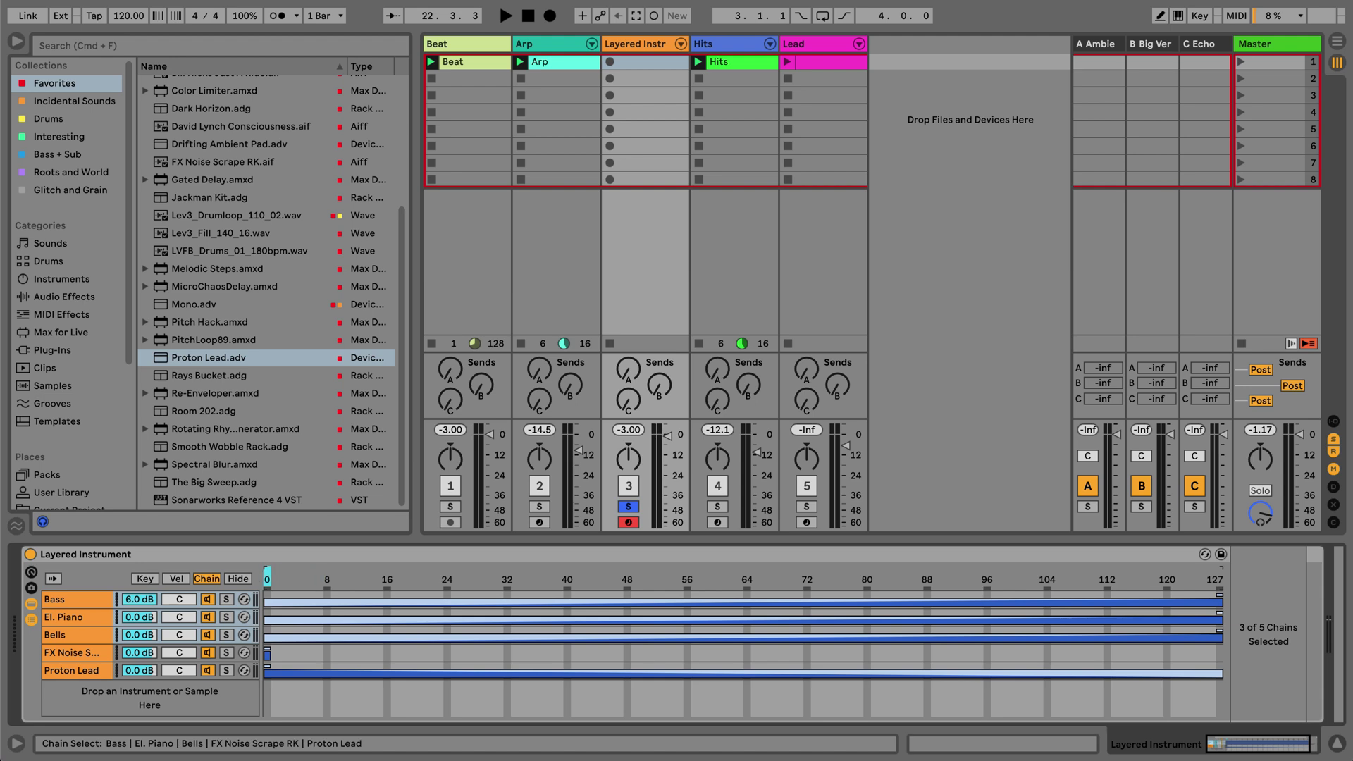
# - Map the chain selector to Macro 1, named Chain Selector, and sweep it to switch chains
pyautogui.rightClick(267, 576)
pyautogui.click(354, 352)
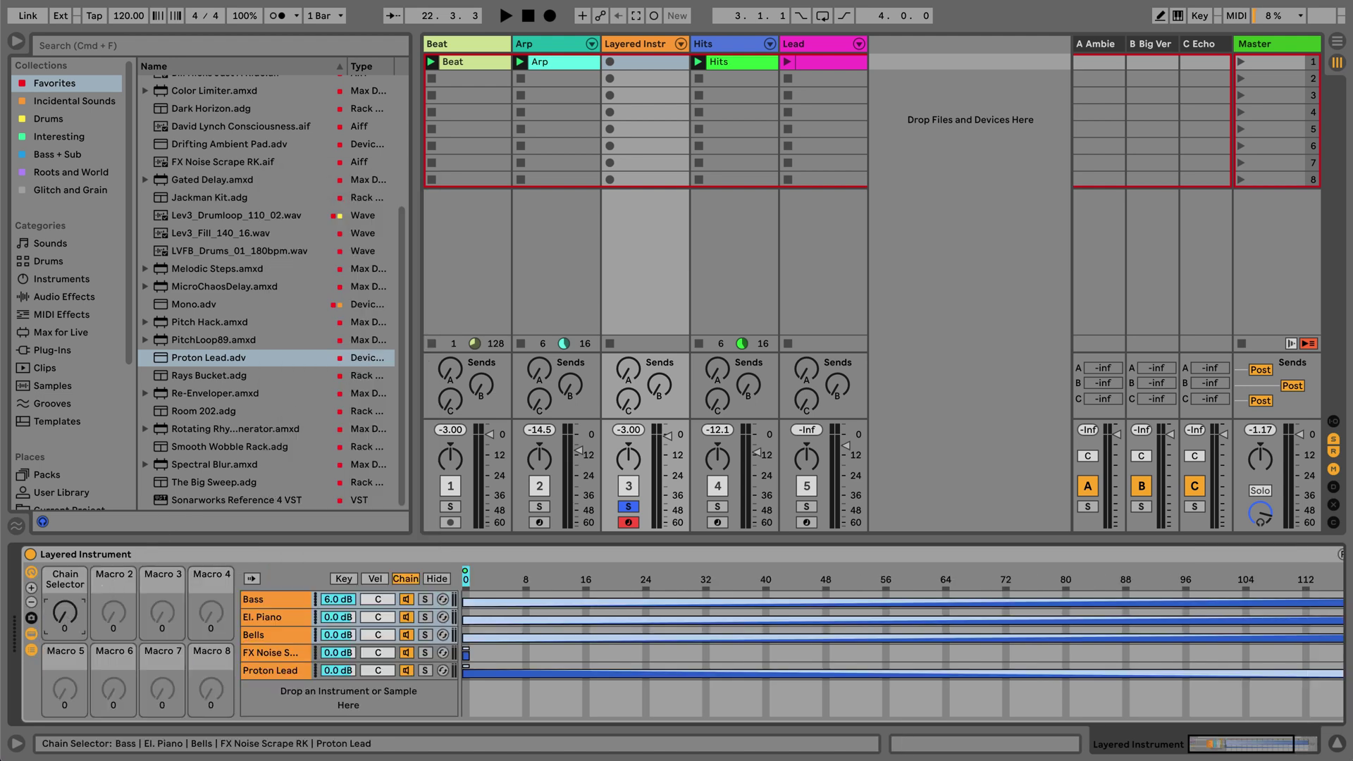
pyautogui.moveTo(65, 612)
pyautogui.mouseDown()
pyautogui.moveTo(65, 493)
pyautogui.moveTo(65, 607)
pyautogui.mouseUp()
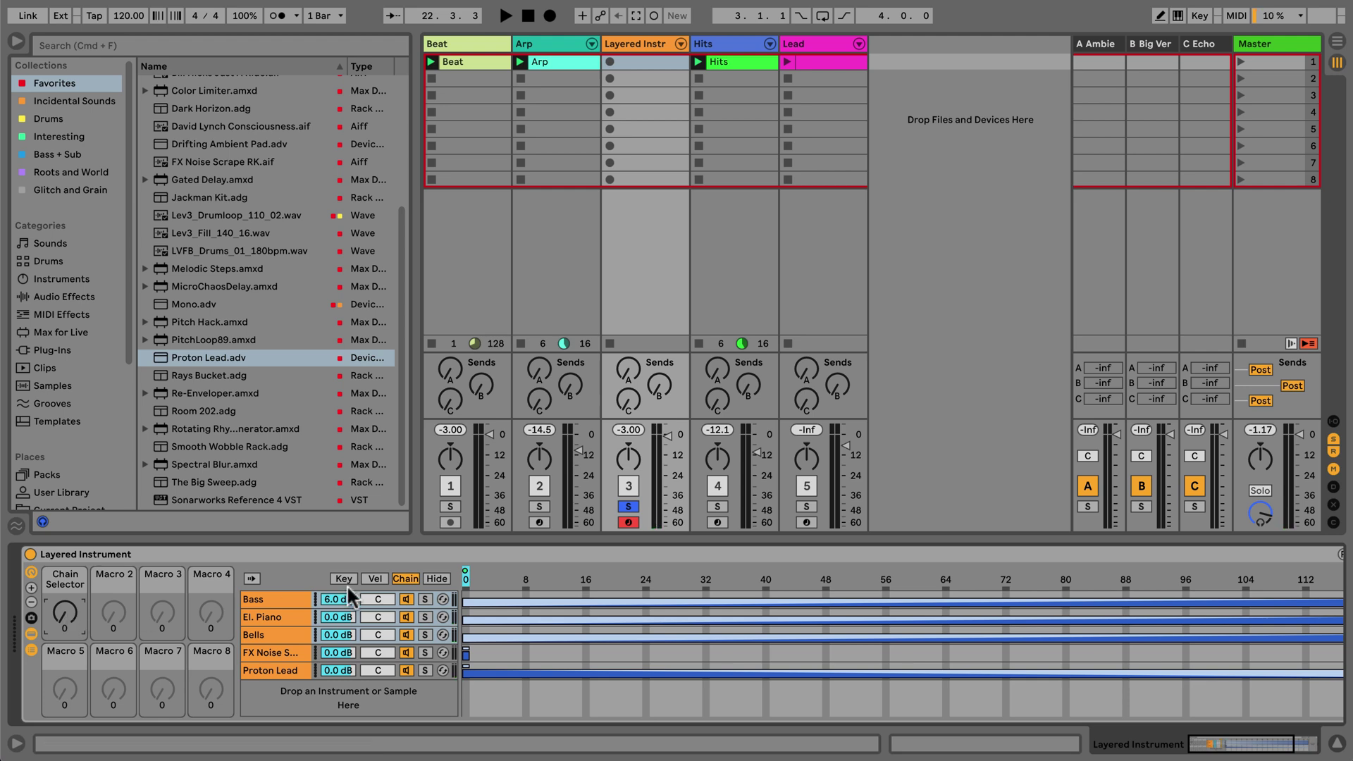
# - Cycle the Layered Instrument's chain selector ruler through small and large, then back to medium
pyautogui.click(545, 553)
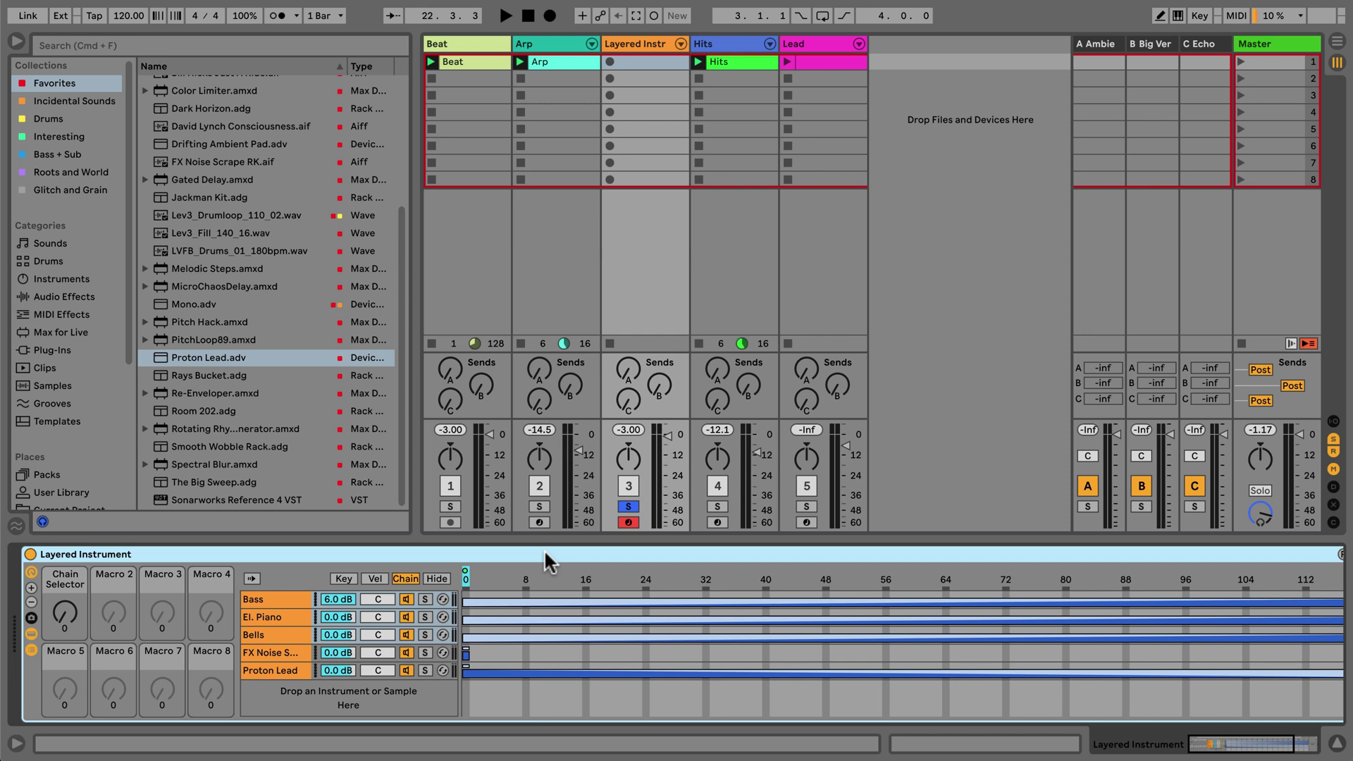
pyautogui.rightClick(557, 568)
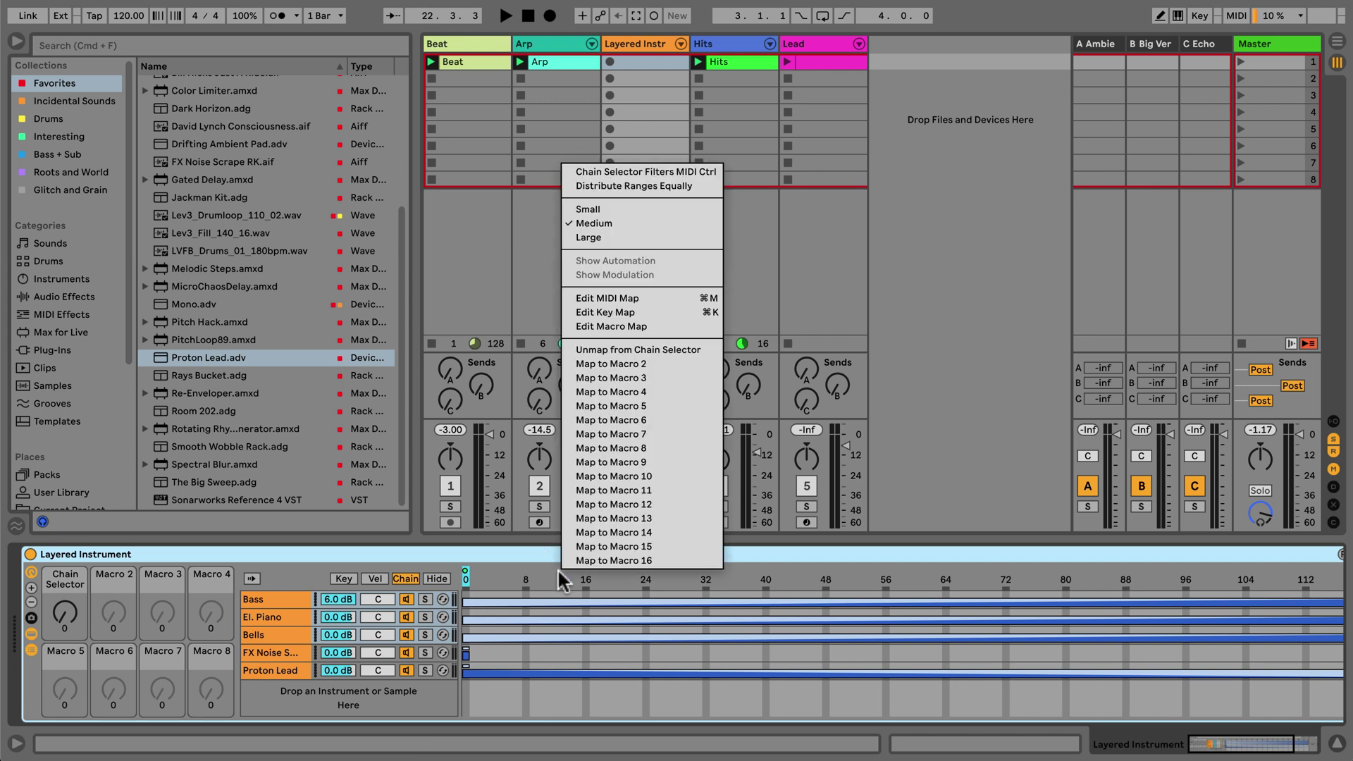
pyautogui.click(605, 208)
pyautogui.rightClick(594, 565)
pyautogui.click(671, 232)
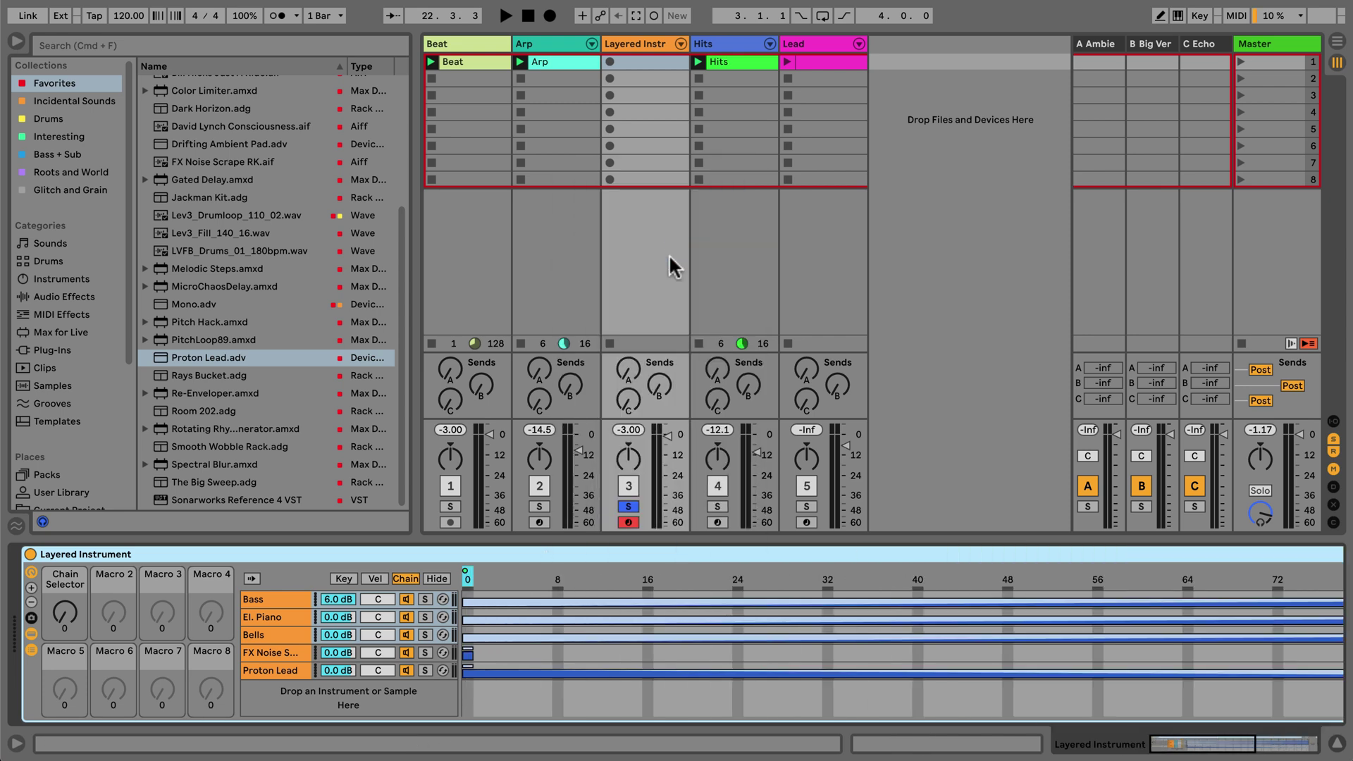
pyautogui.rightClick(623, 568)
pyautogui.click(687, 229)
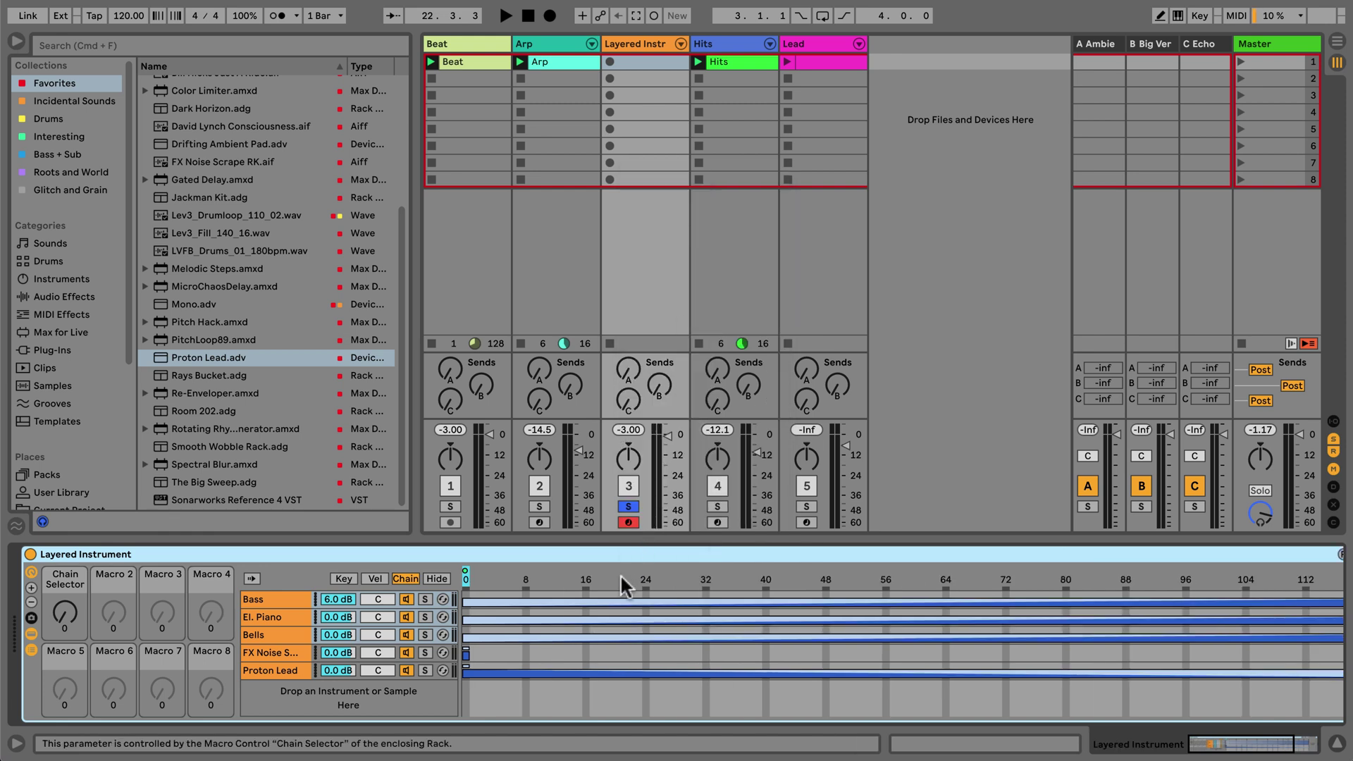
# - Hide the Layered Instrument's zone editor, collapse the browser, and turn off the track's solo
pyautogui.click(435, 578)
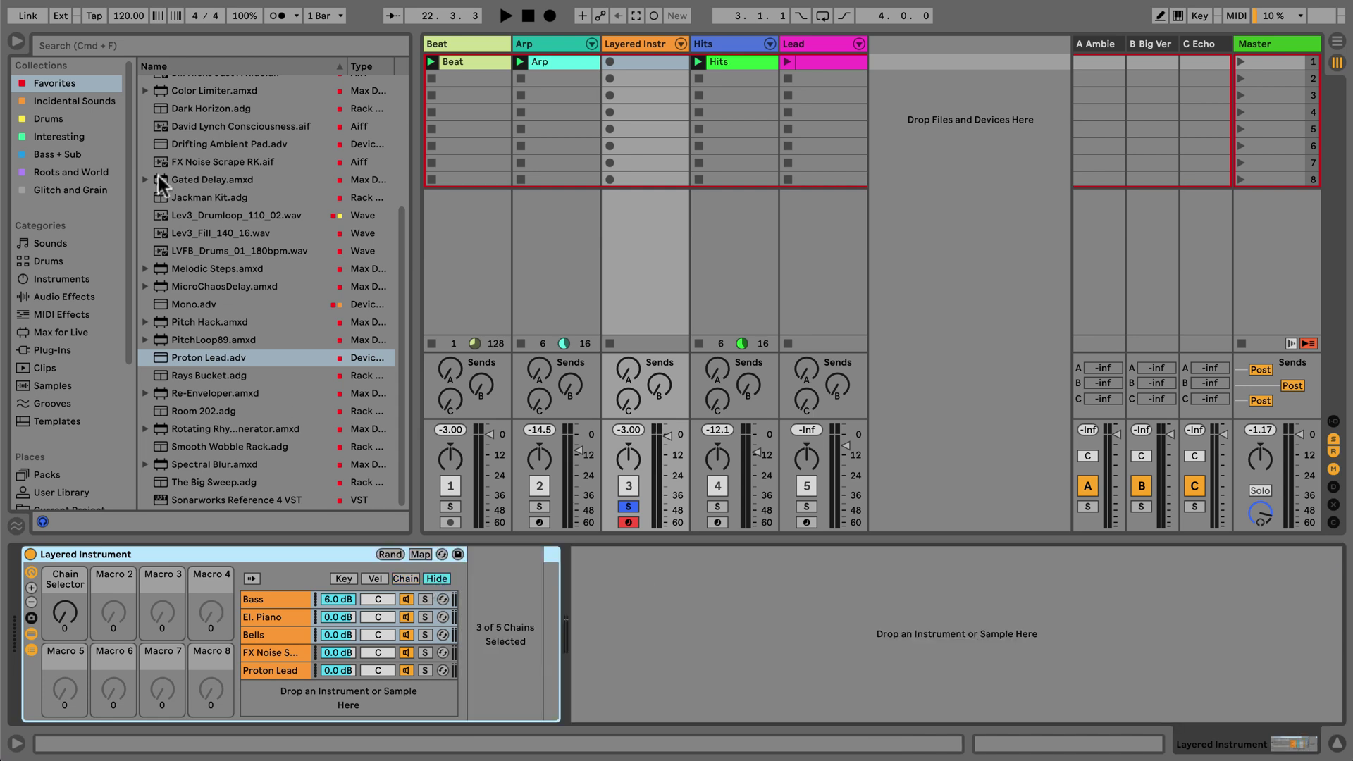
pyautogui.click(19, 40)
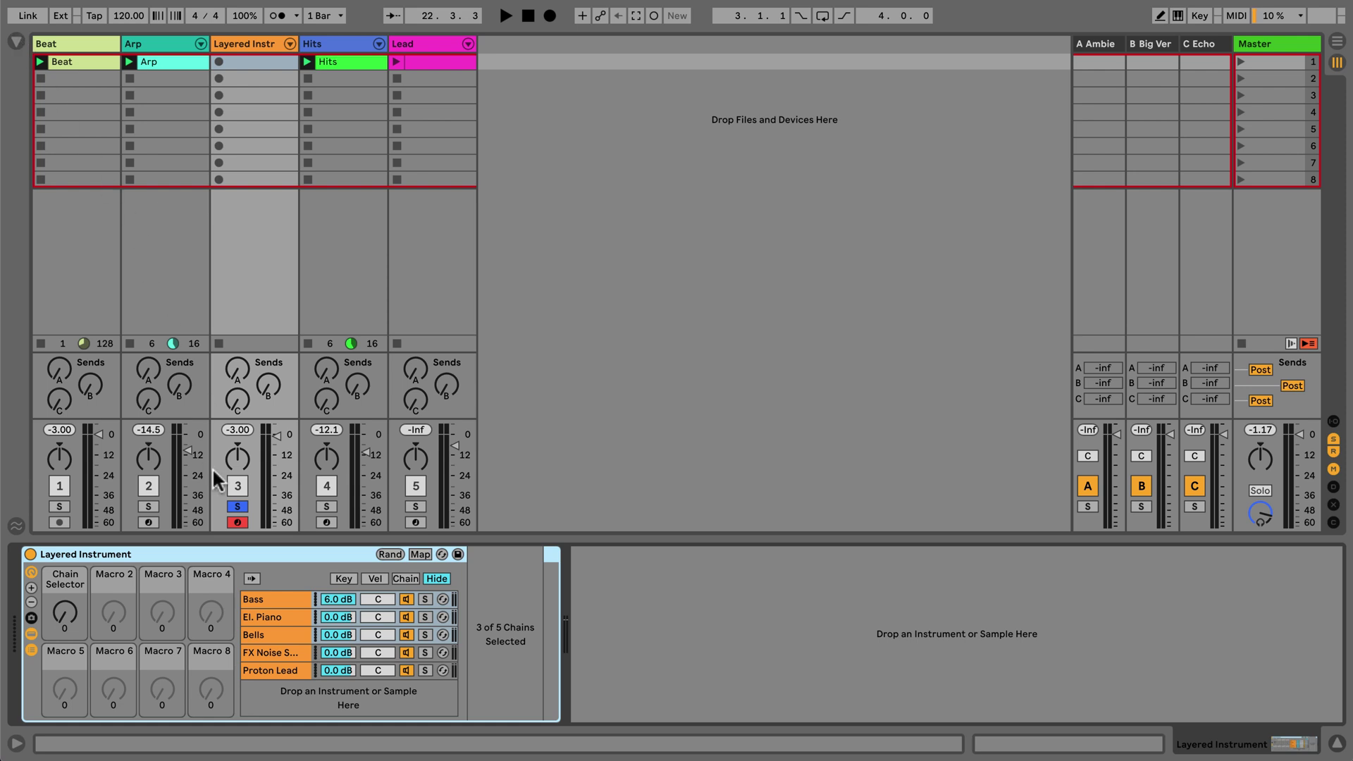
pyautogui.click(237, 506)
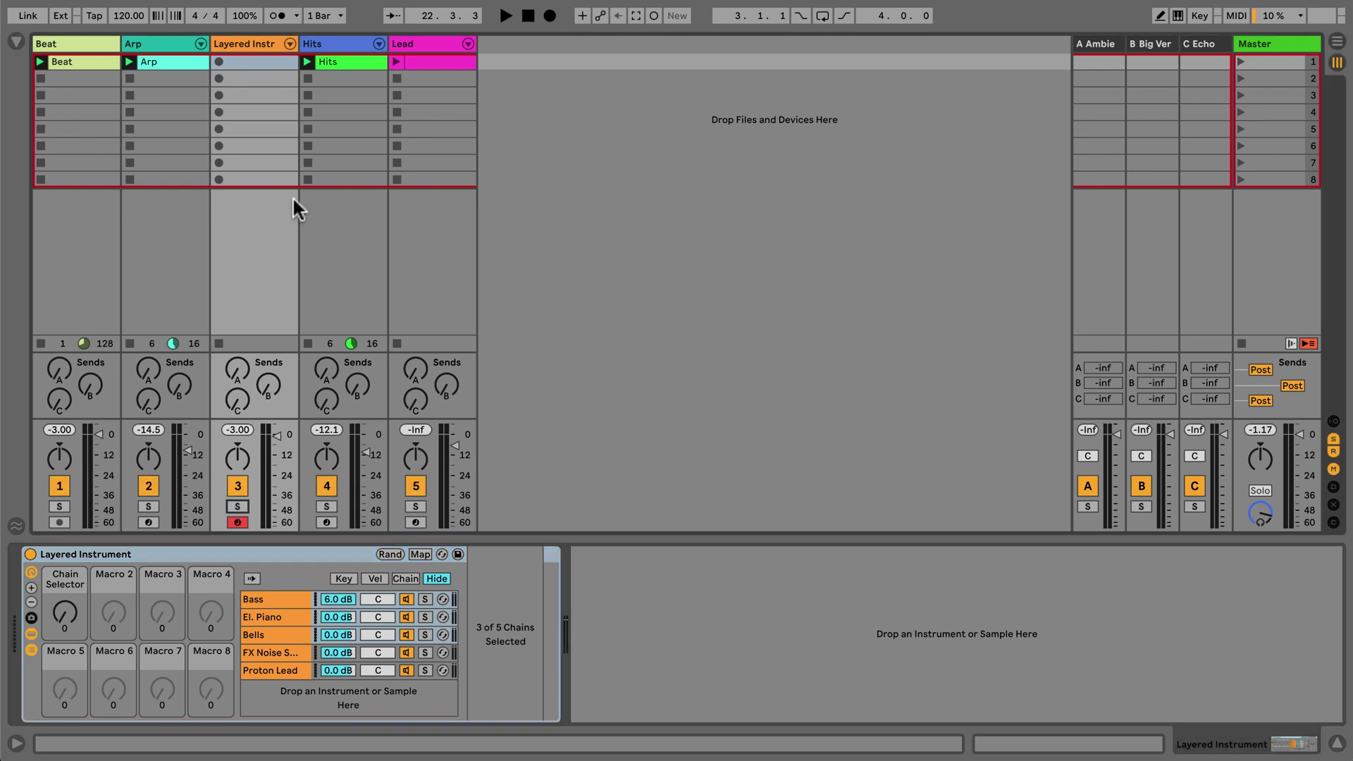
# - Select and arm Hits, then view MIDI Glitch's key, velocity and chain zones before hiding them
pyautogui.click(335, 41)
pyautogui.click(326, 522)
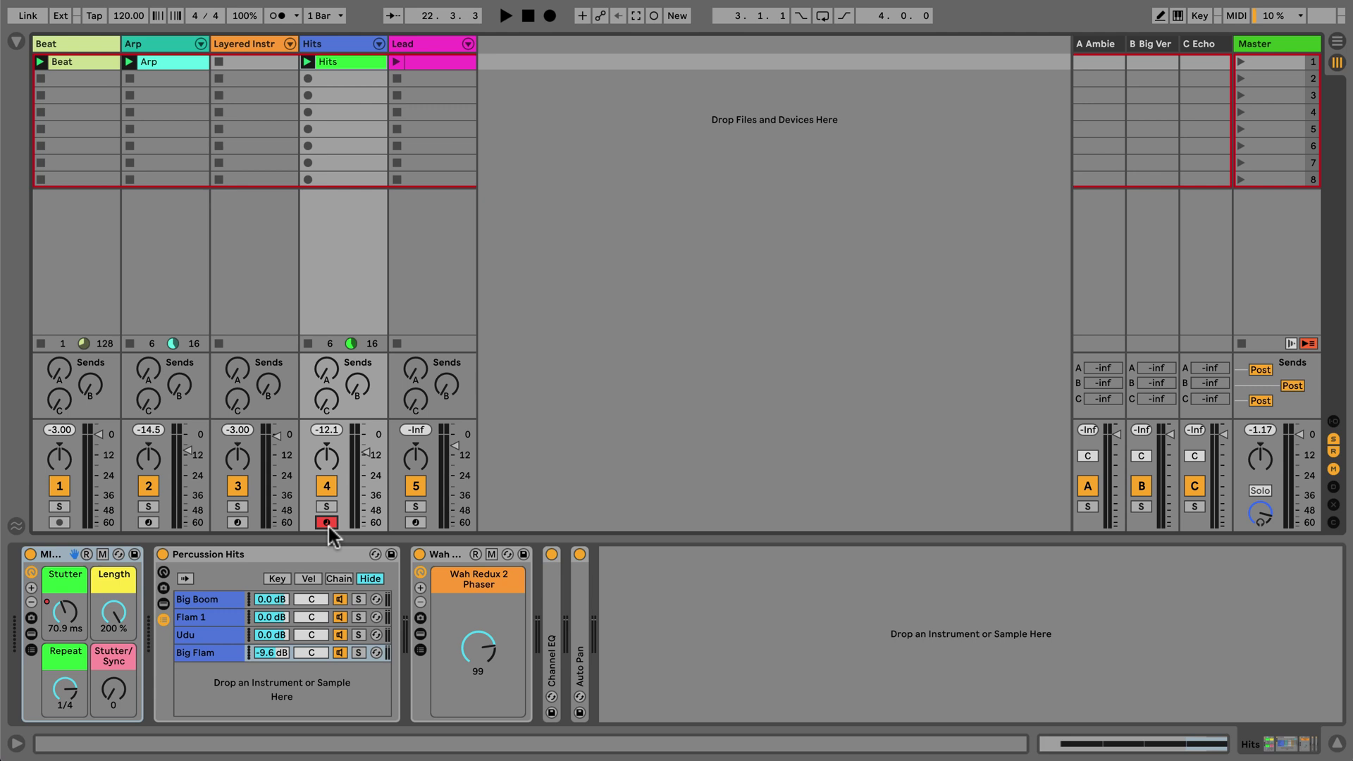
pyautogui.click(28, 631)
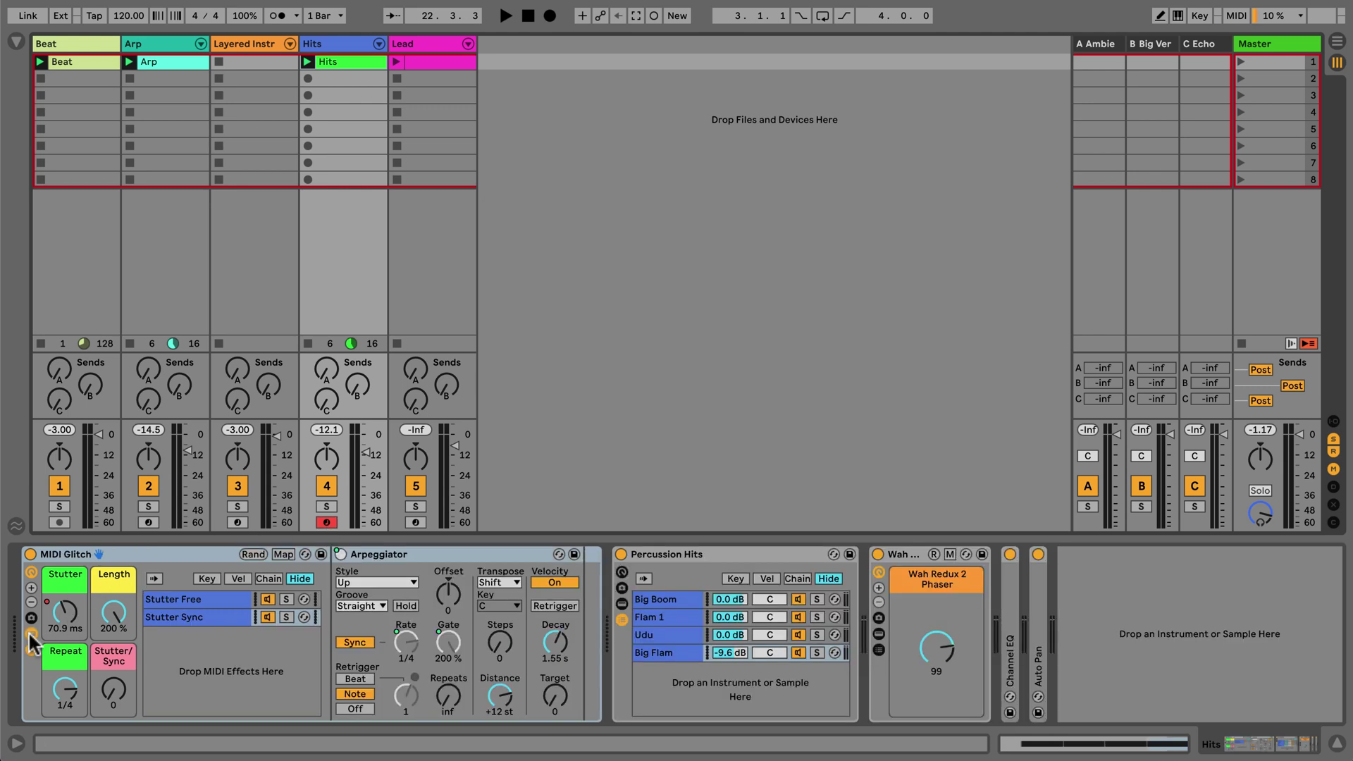
pyautogui.click(216, 575)
pyautogui.click(231, 578)
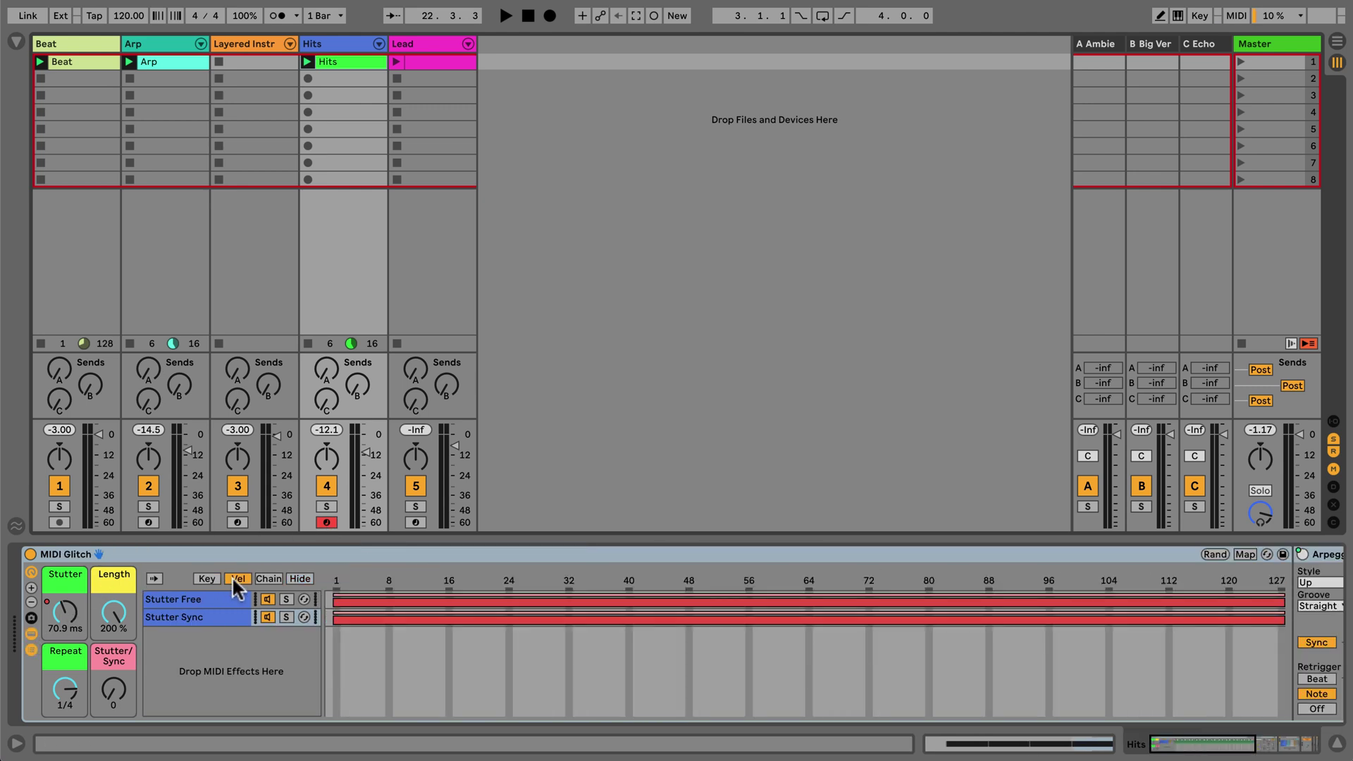
pyautogui.click(294, 578)
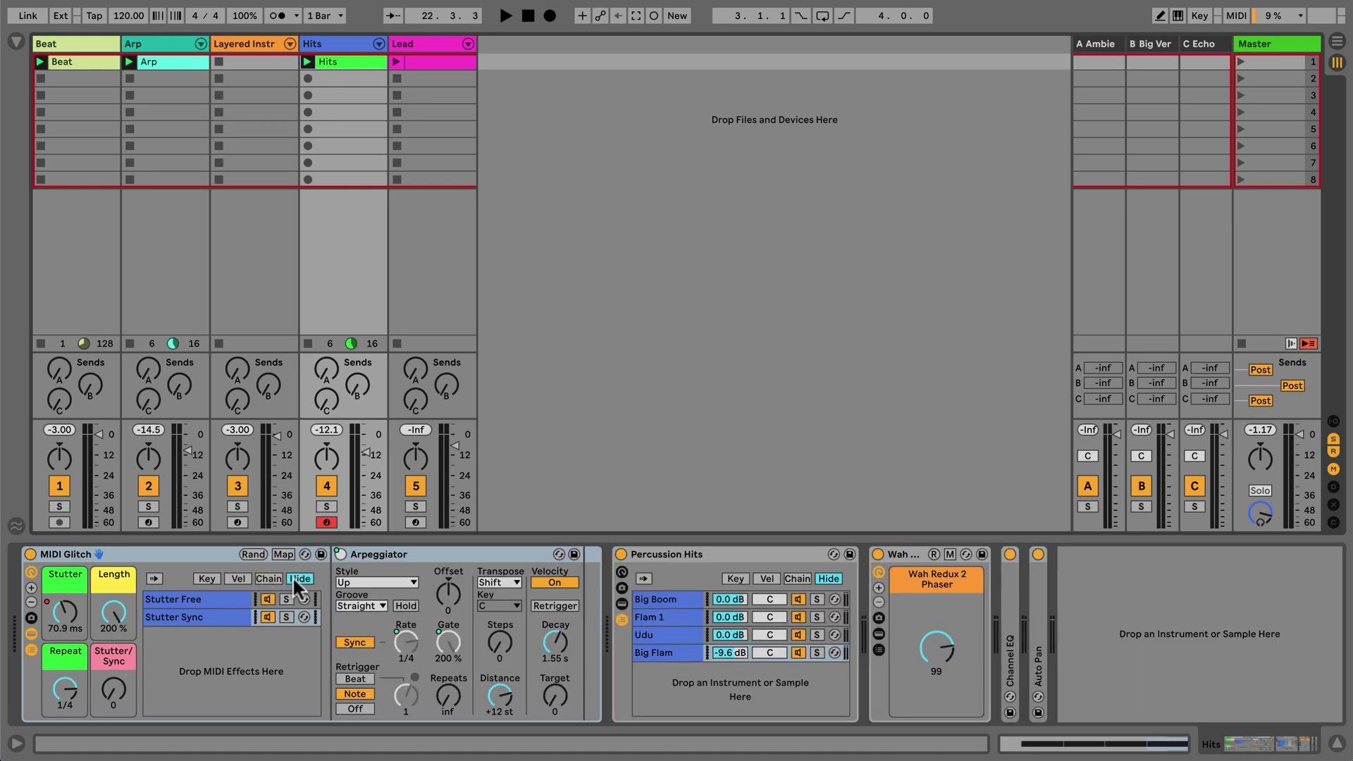
# - Fold MIDI Glitch and Percussion Hits, open Wah Redux 2 Phaser's chain zones, and sweep its macro down and up
pyautogui.doubleClick(205, 549)
pyautogui.click(318, 634)
pyautogui.click(318, 650)
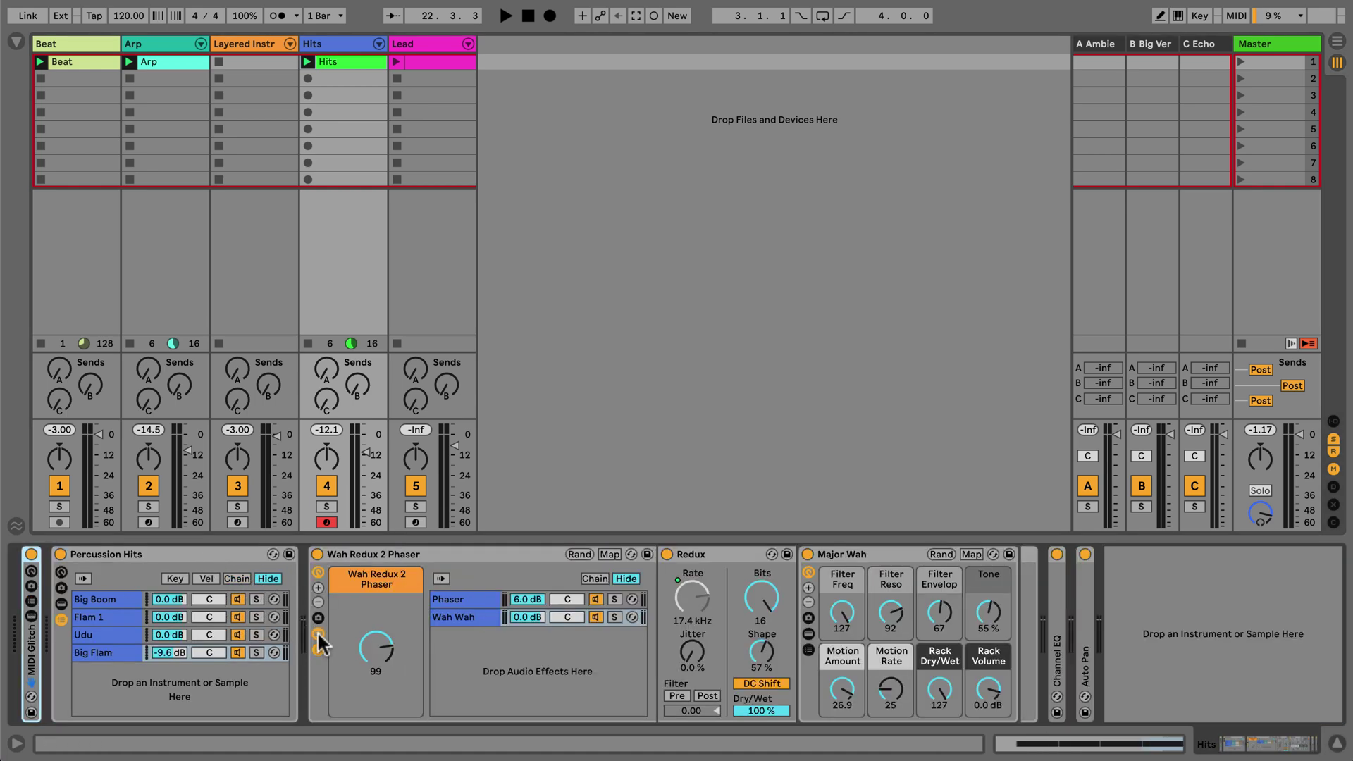
pyautogui.doubleClick(210, 549)
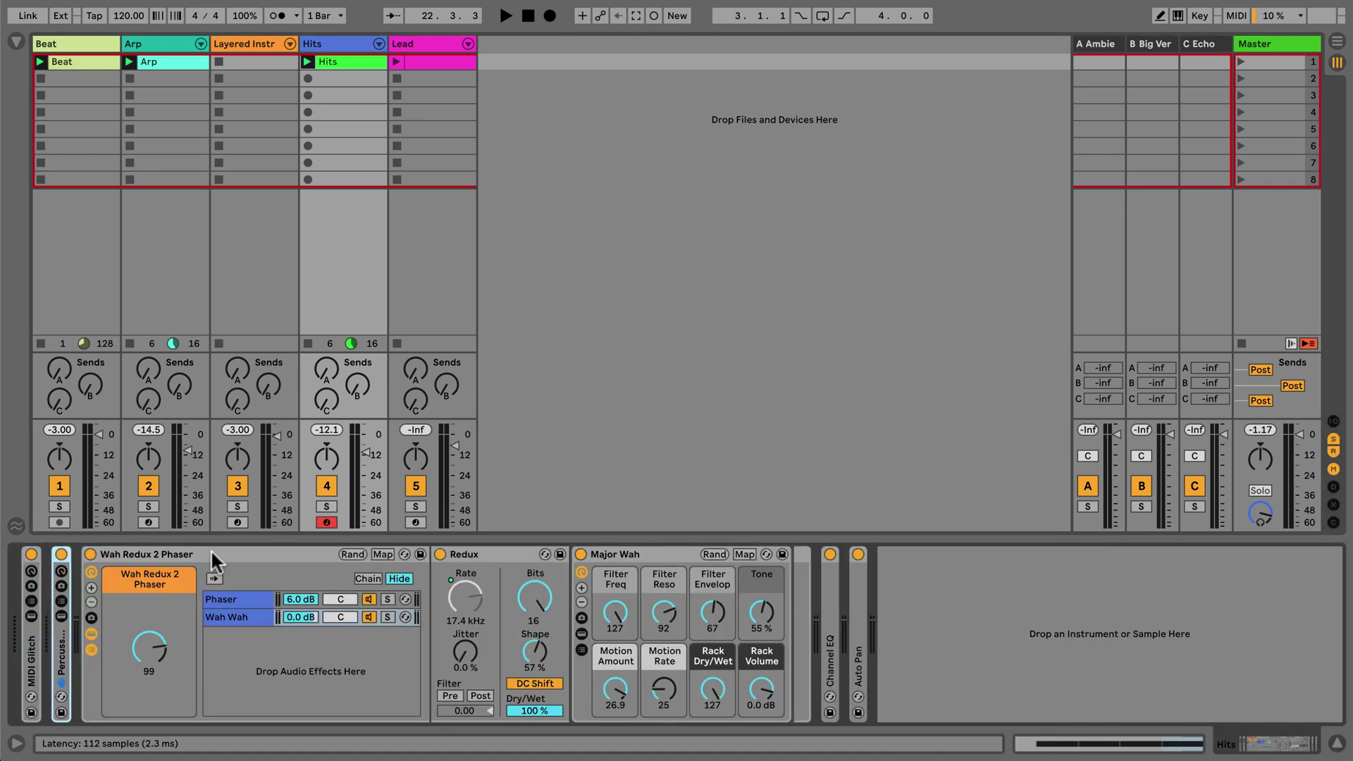
pyautogui.click(362, 575)
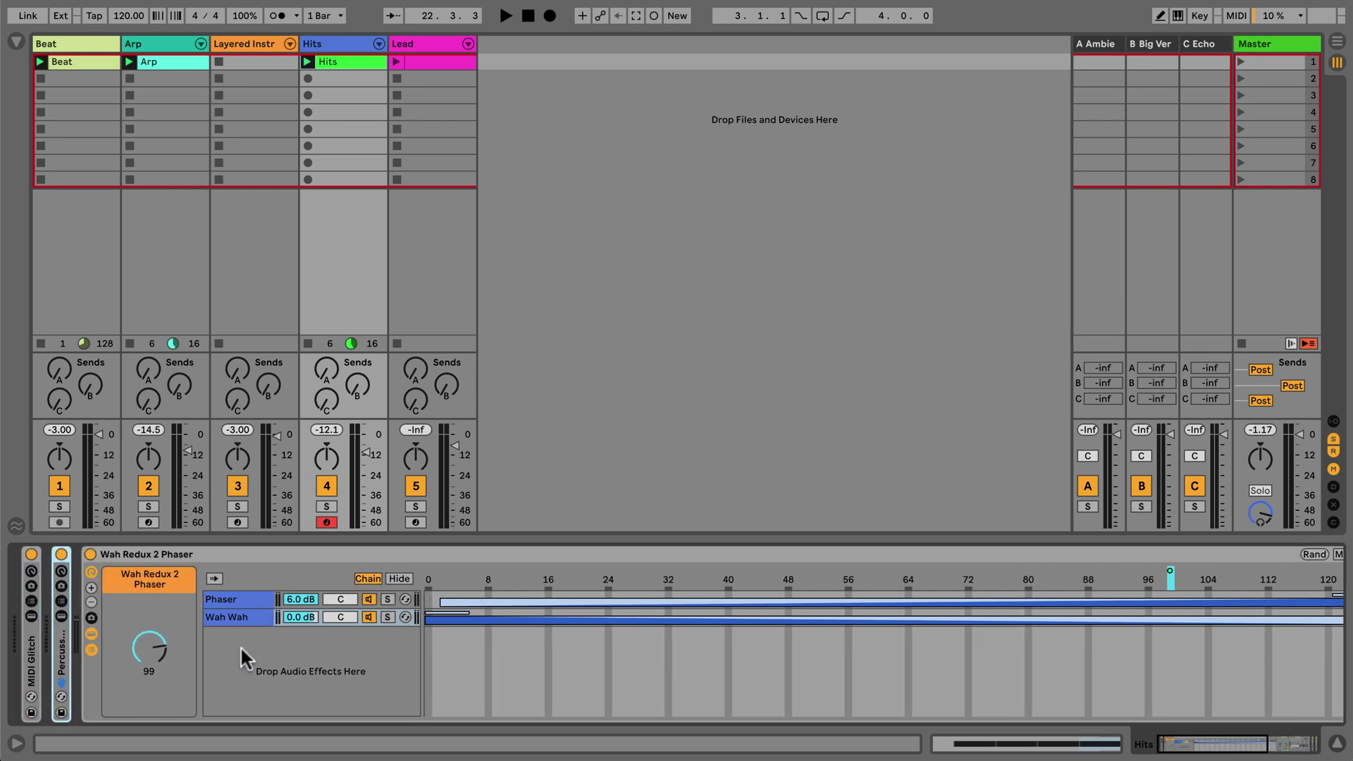
pyautogui.moveTo(158, 653); pyautogui.dragTo(157, 698)
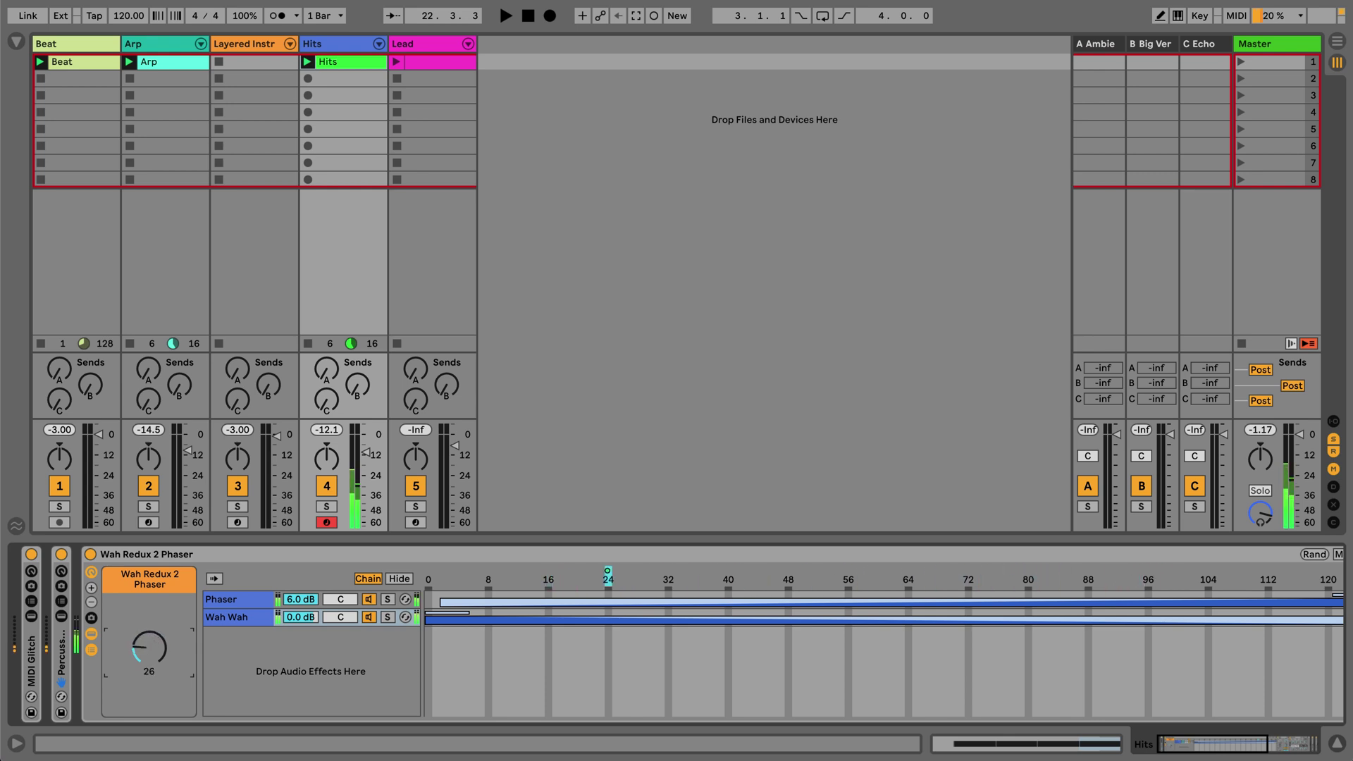
pyautogui.moveTo(146, 659); pyautogui.dragTo(145, 634)
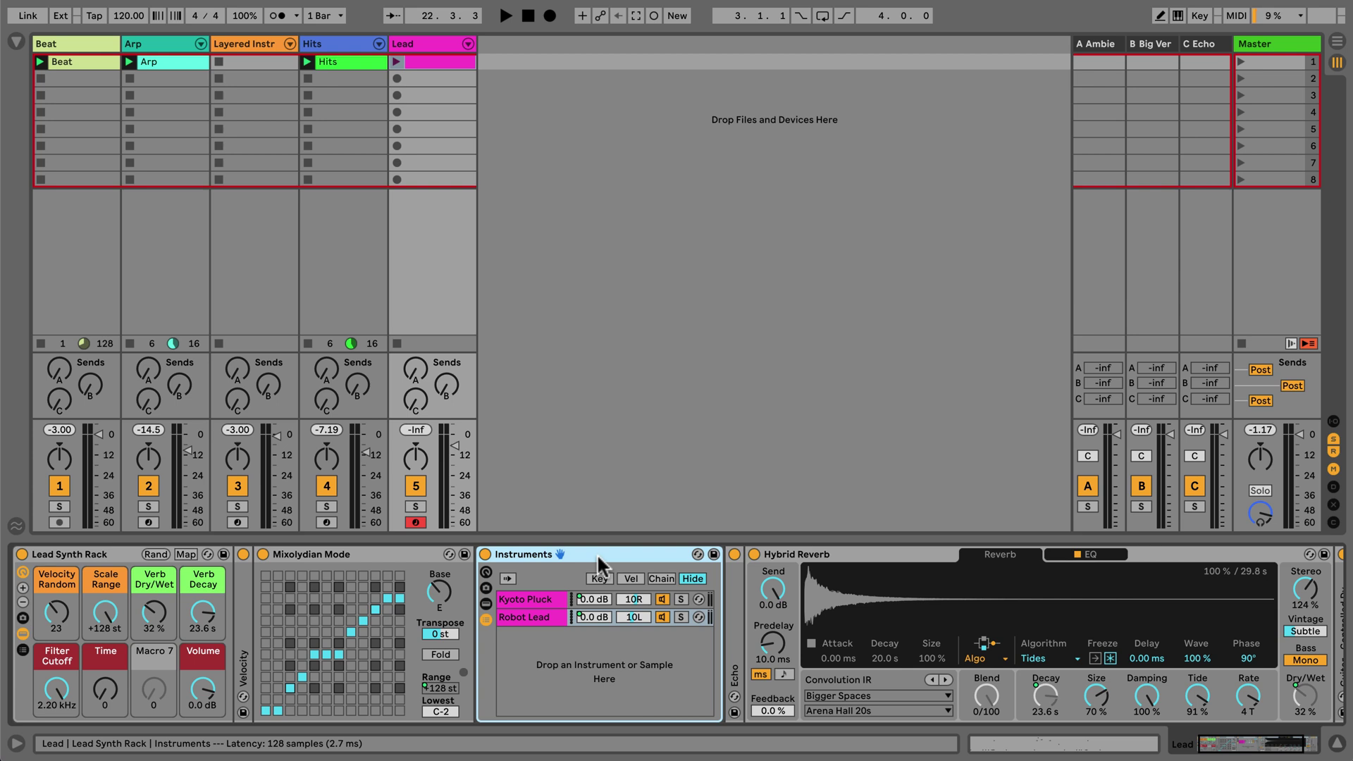
# - Select Mixolydian Mode and Hybrid Reverb, then show the nested Instruments rack's macros
pyautogui.click(395, 561)
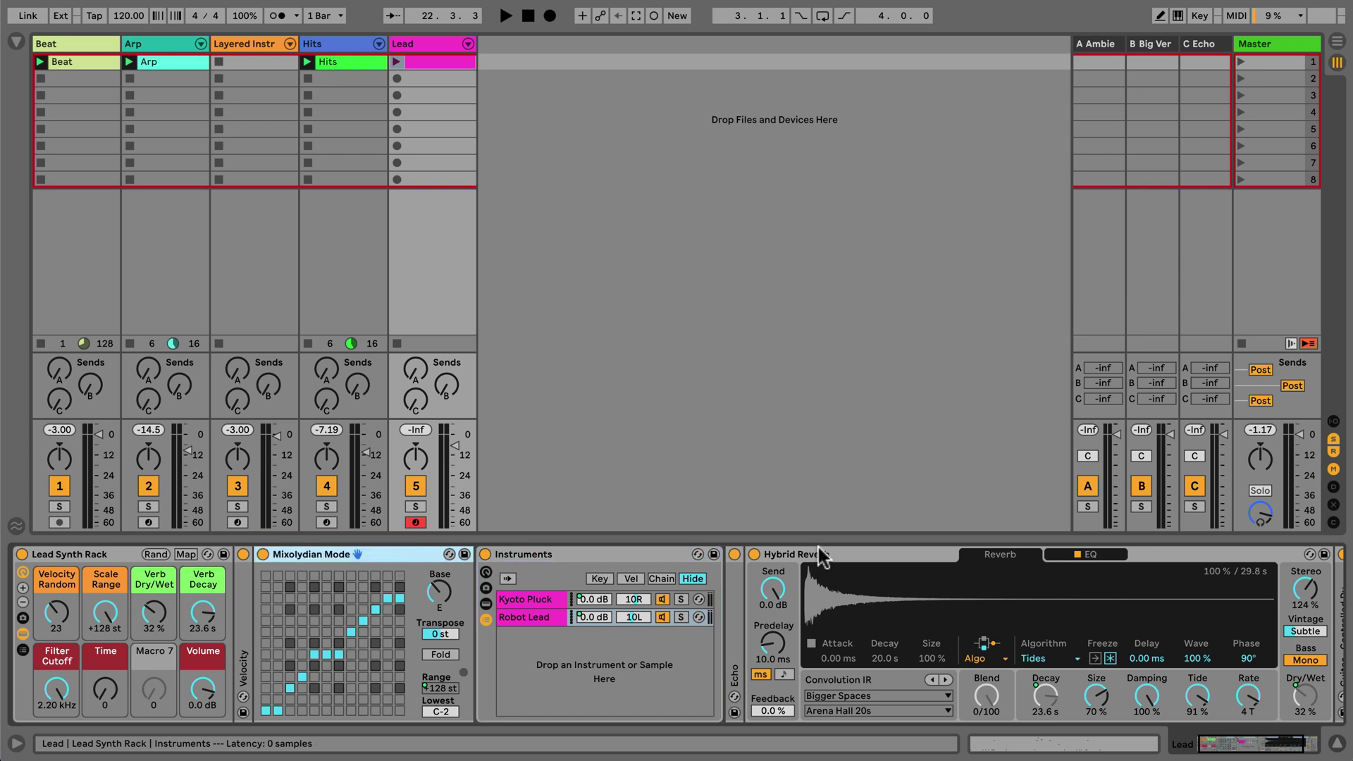
pyautogui.click(823, 557)
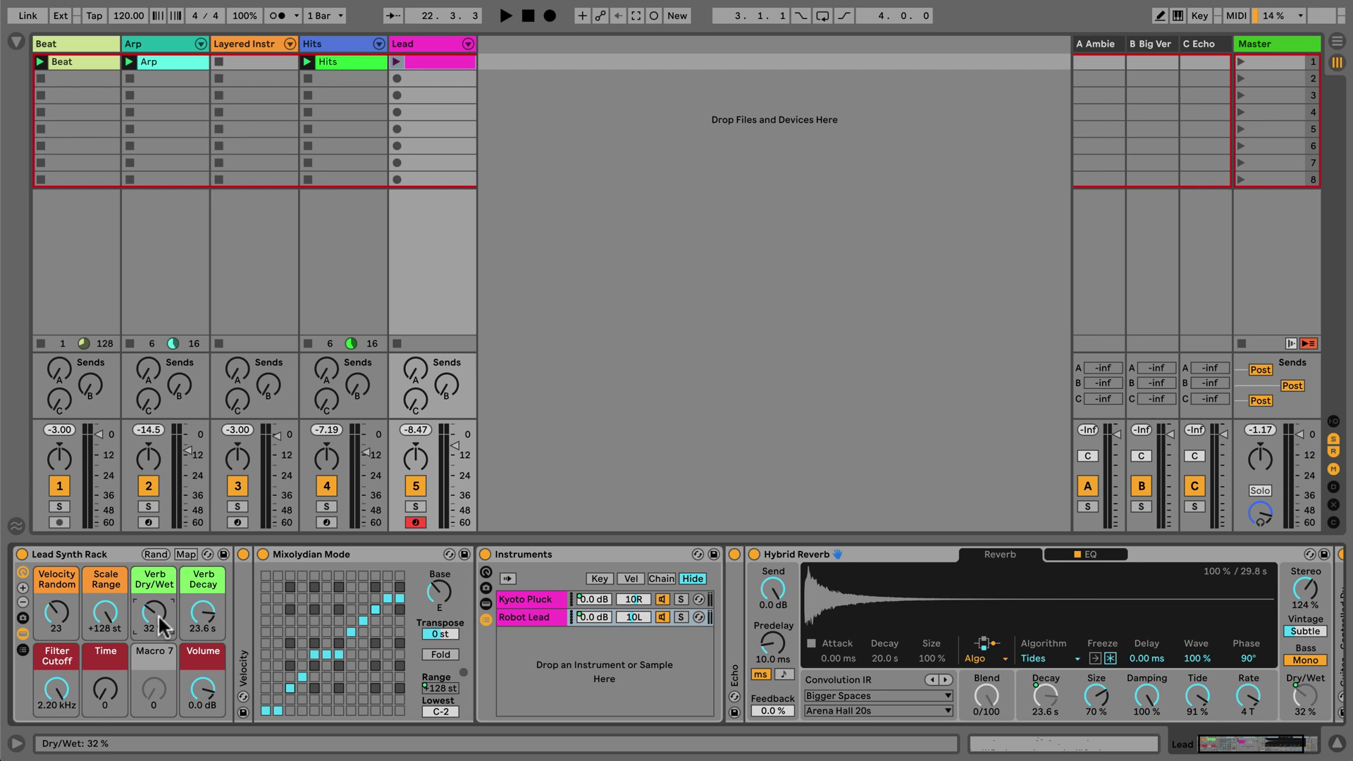
pyautogui.click(486, 572)
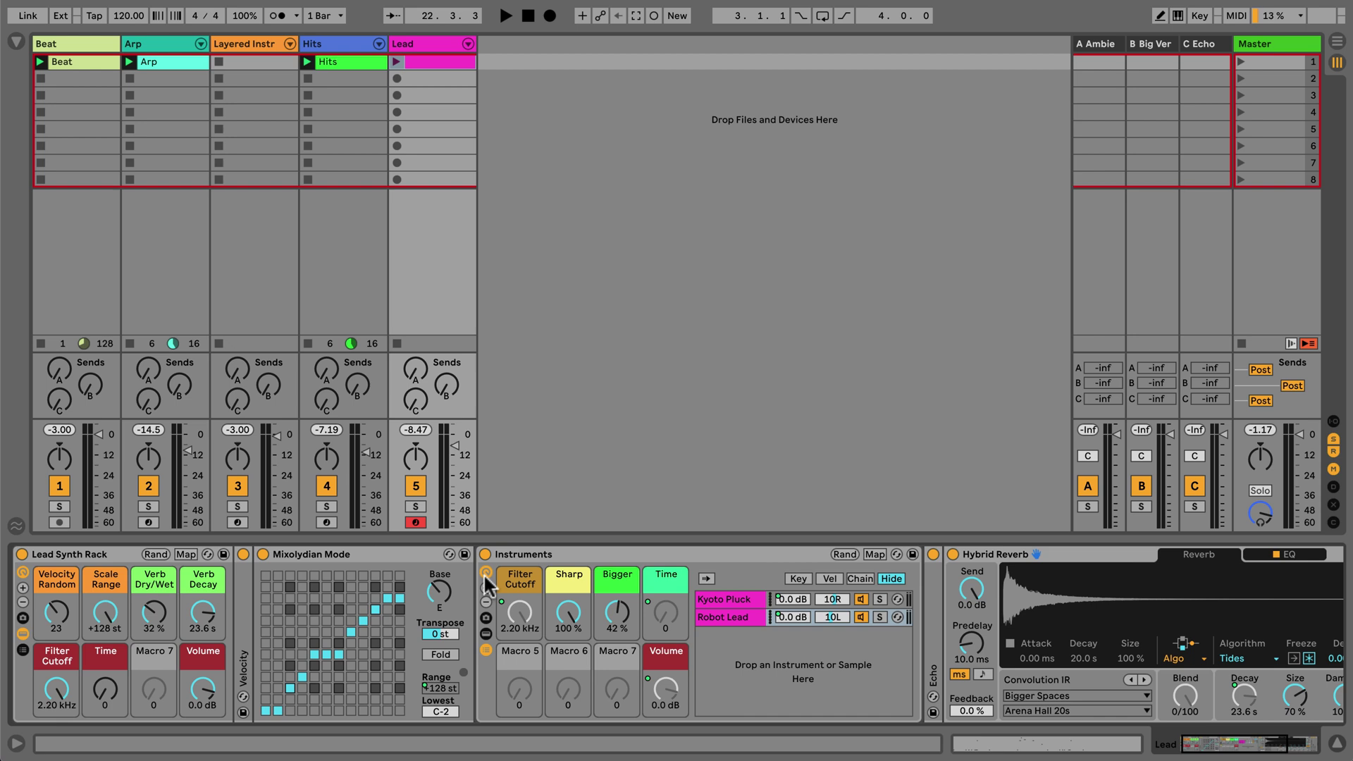
# - Map the nested Bigger macro to Lead Synth Rack Macro 7 at 37 %, then hide the macros
pyautogui.rightClick(617, 612)
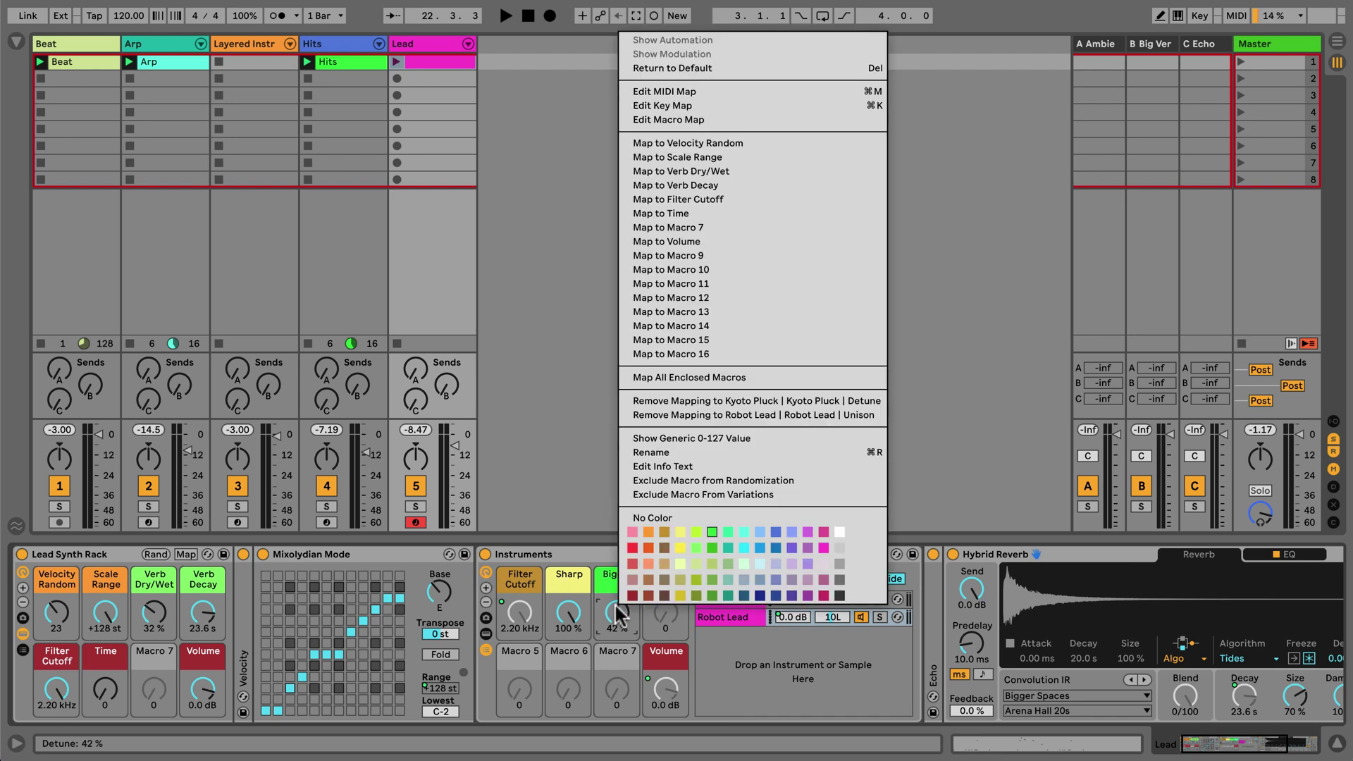
pyautogui.click(714, 224)
pyautogui.moveTo(155, 689); pyautogui.dragTo(159, 690)
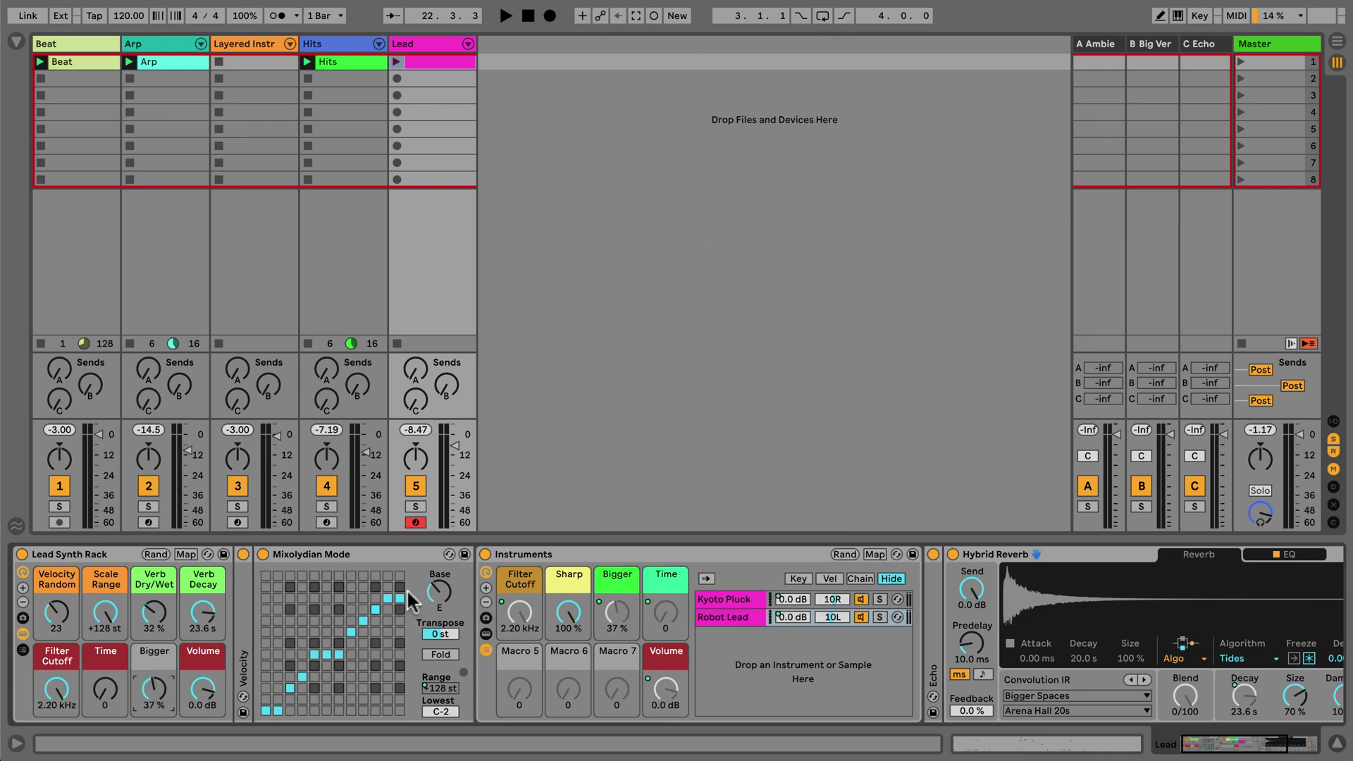
pyautogui.click(485, 572)
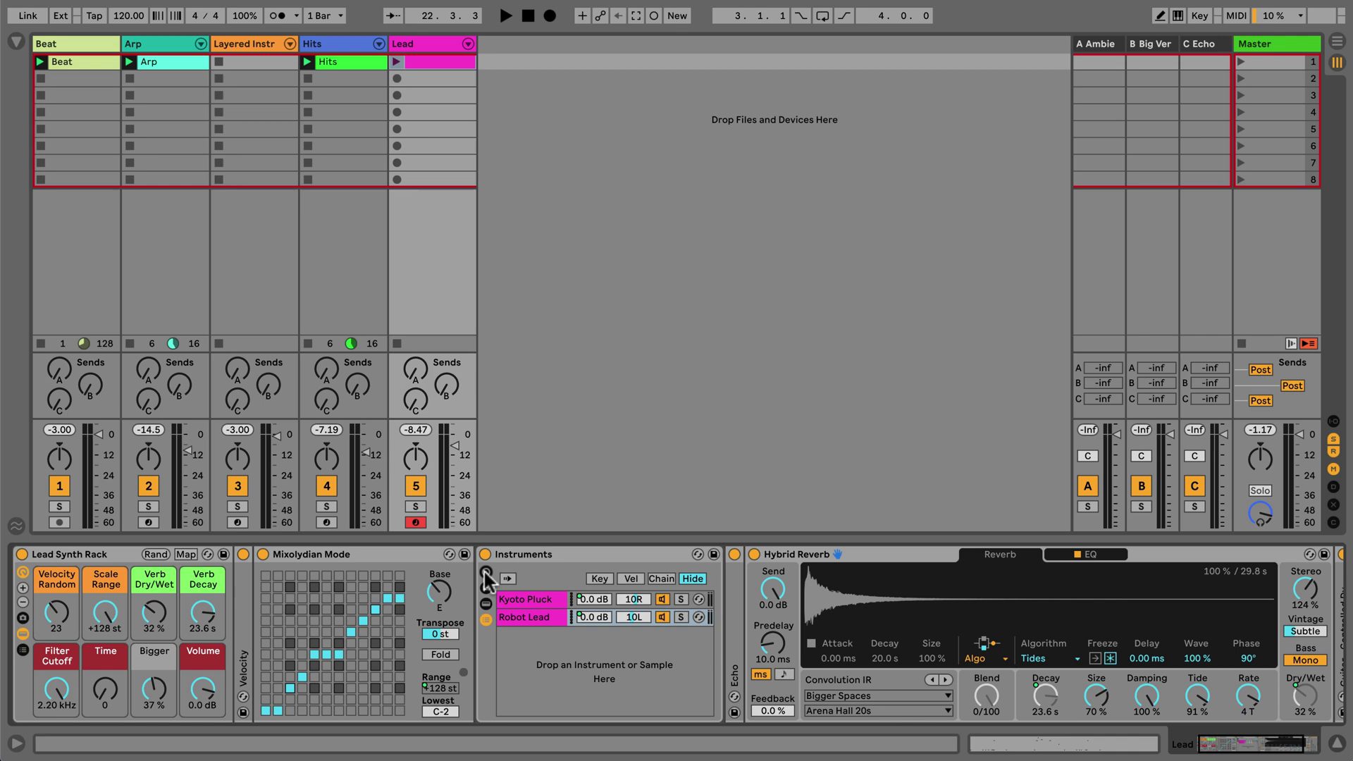
# - Colour the outer Bigger macro orange and rename it 'Size'
pyautogui.rightClick(159, 655)
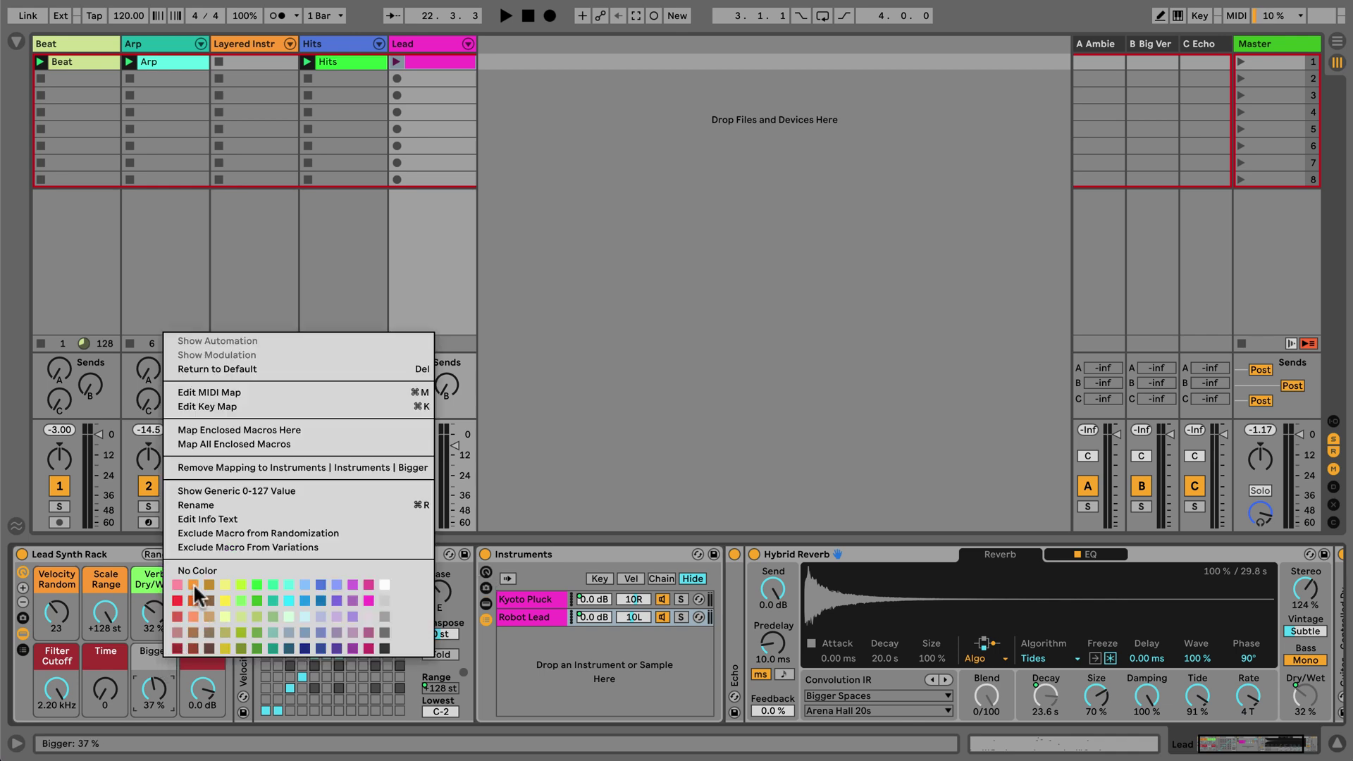
pyautogui.click(193, 584)
pyautogui.rightClick(161, 654)
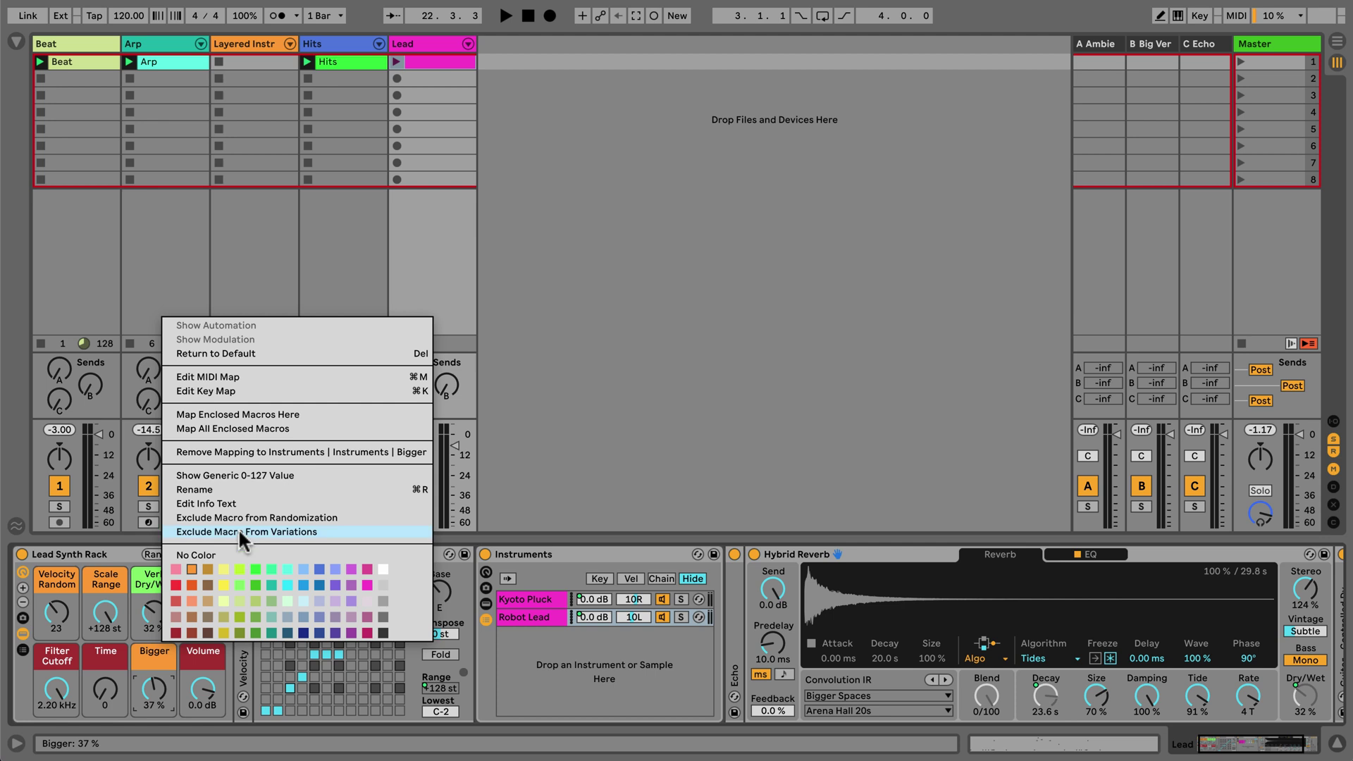
pyautogui.click(242, 489)
pyautogui.write('Size')
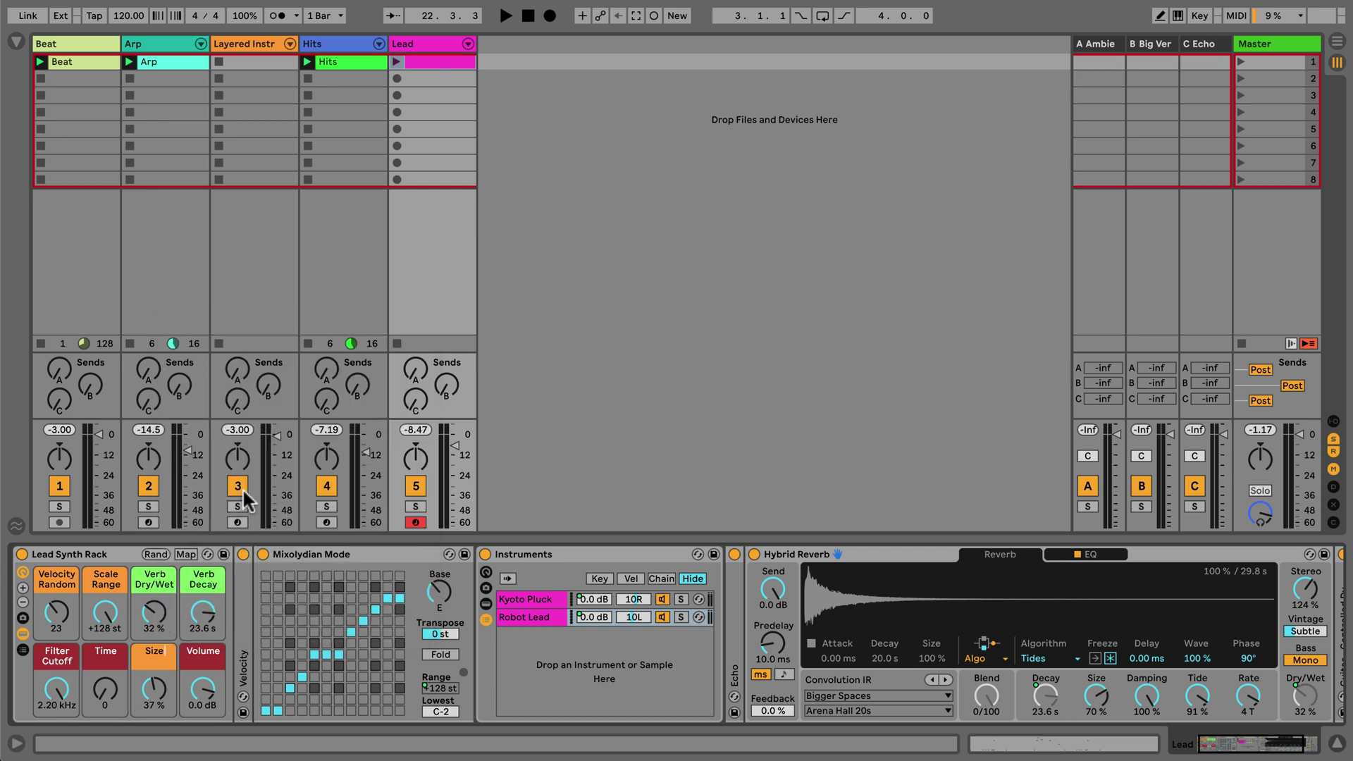